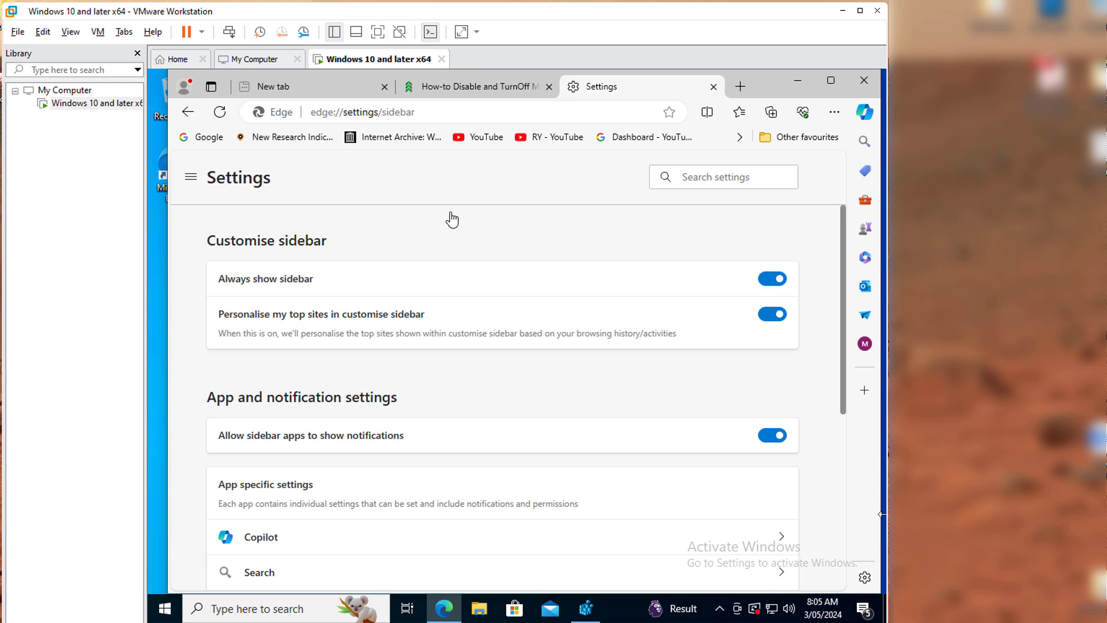
Step: Turn off Show Copilot under Edge's Sidebar settings, in the Copilot app-specific settings
click(834, 113)
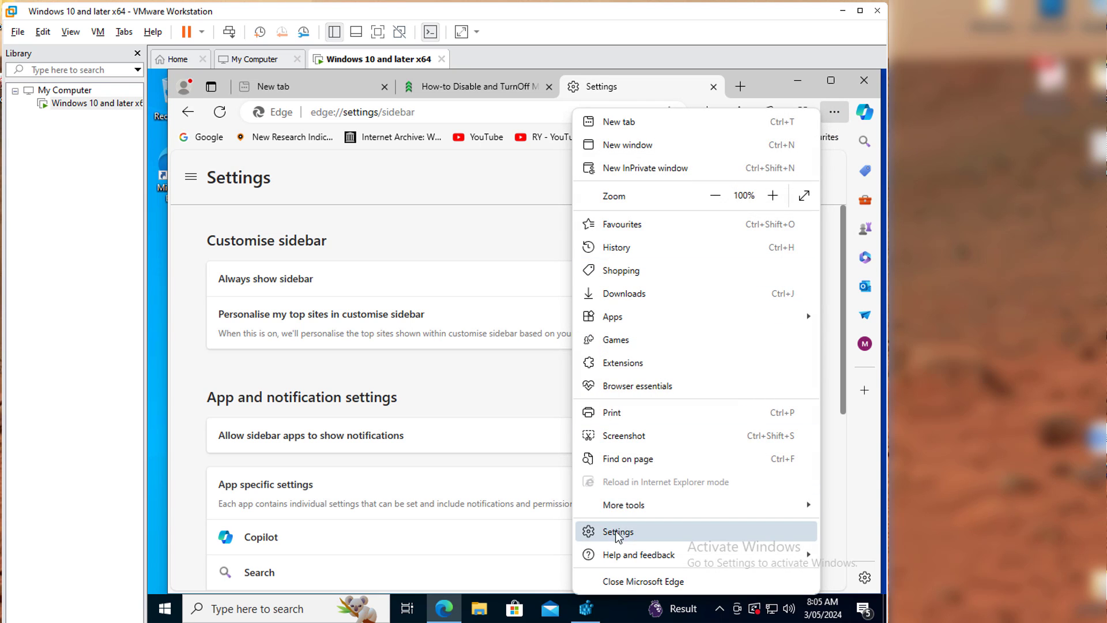
click(190, 177)
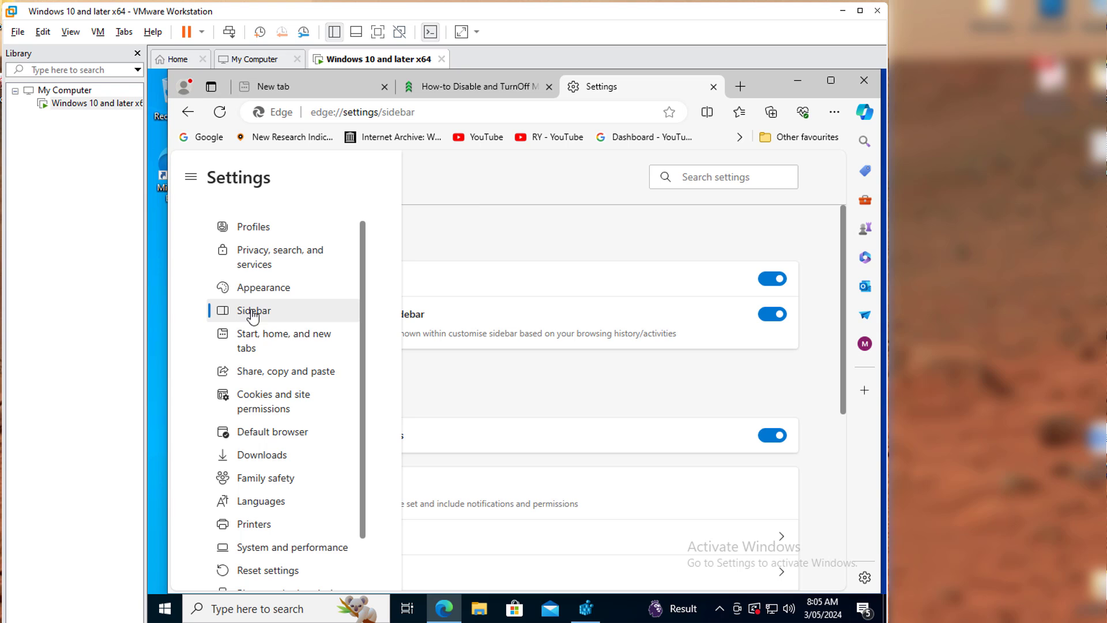
click(474, 207)
scroll(248, 408, down, 2)
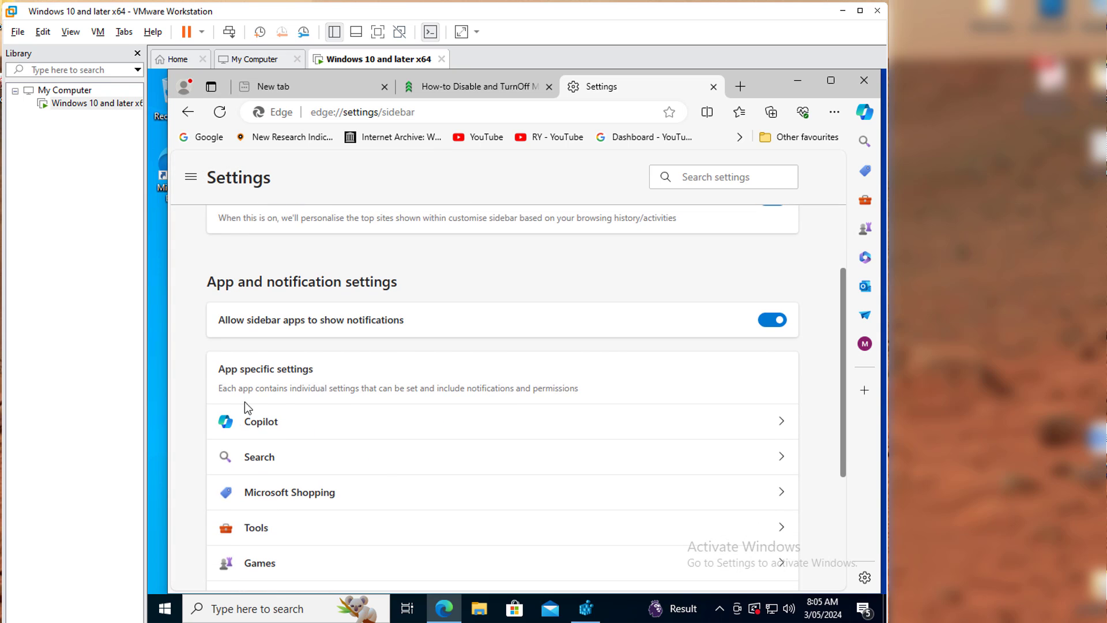
click(268, 428)
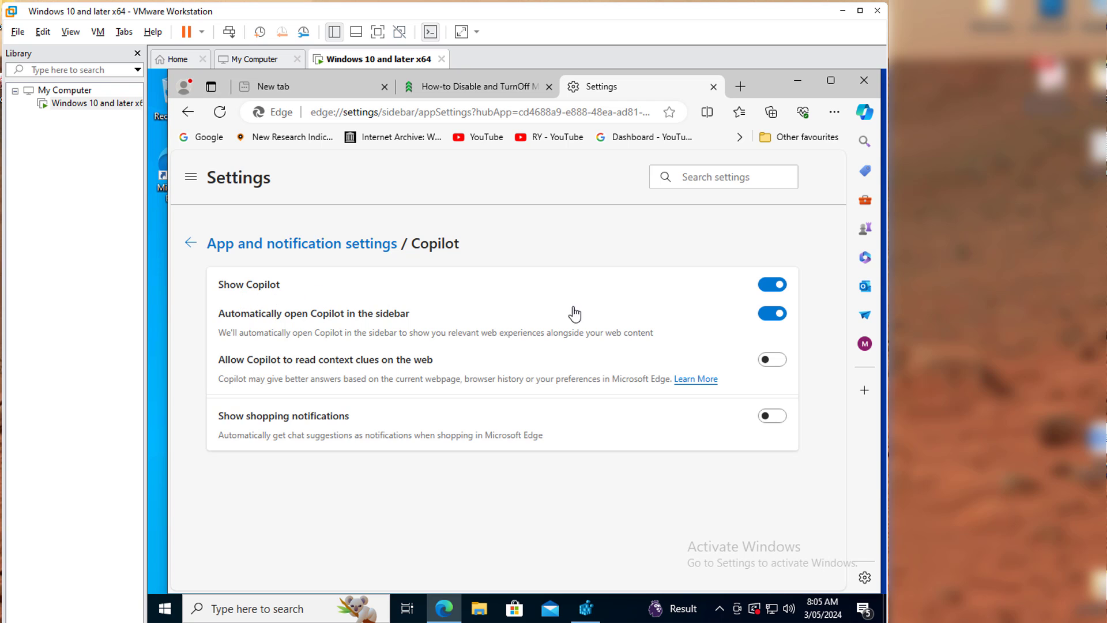
click(771, 285)
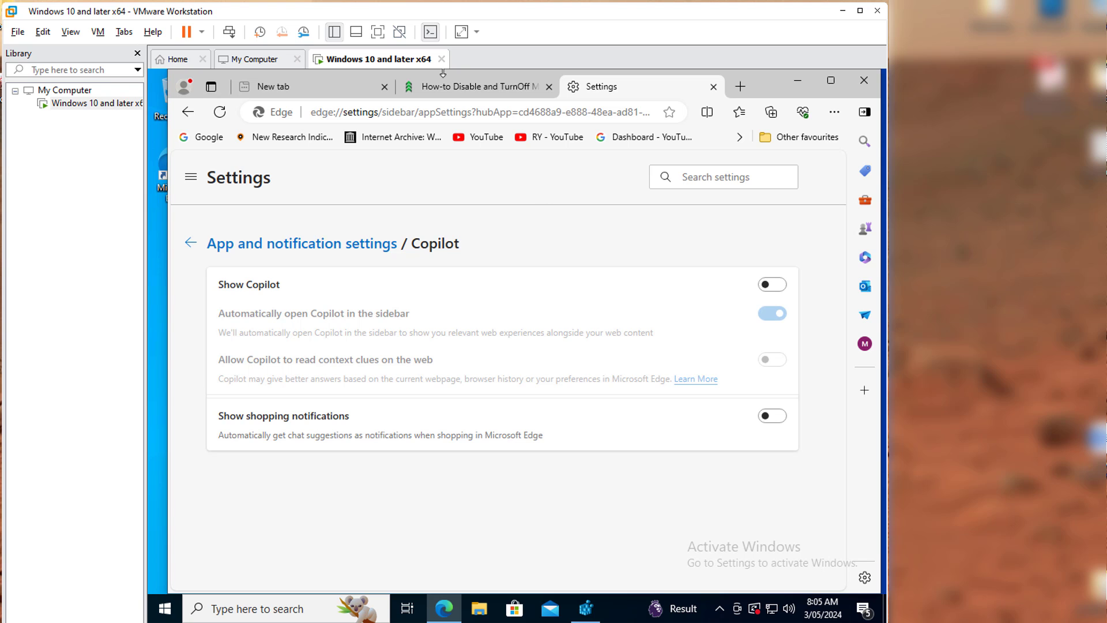
Step: Switch to the How-to Disable article tab and scroll to its Registry Editor steps
click(455, 87)
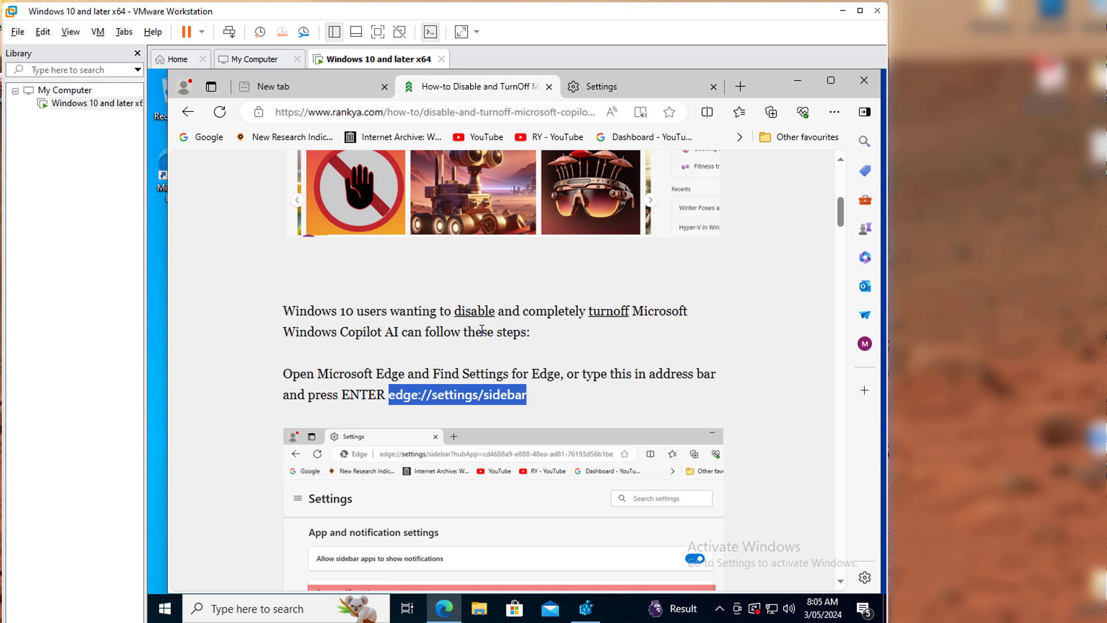
scroll(481, 330, down, 2)
scroll(481, 329, down, 4)
scroll(481, 330, down, 1)
scroll(481, 330, down, 5)
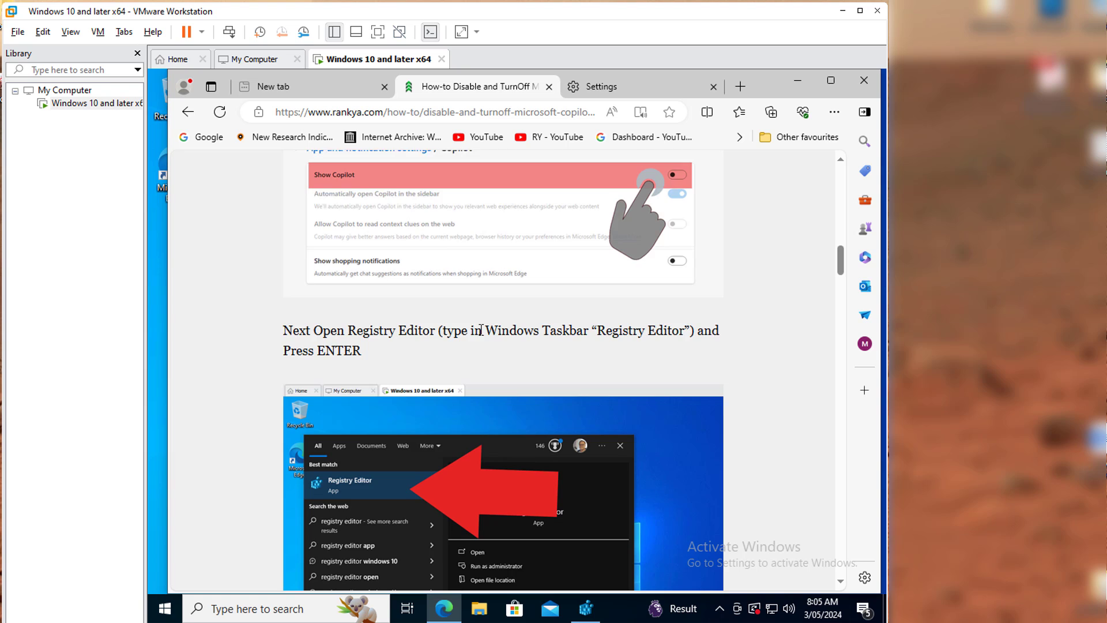
scroll(482, 330, down, 3)
scroll(481, 334, up, 1)
scroll(481, 334, up, 1)
scroll(479, 338, down, 2)
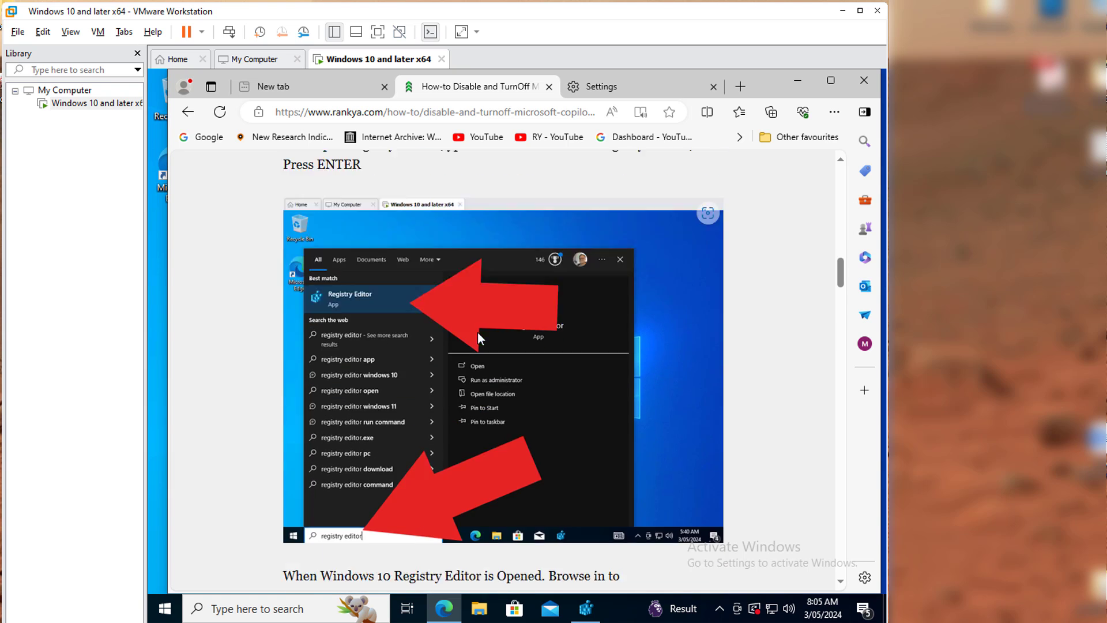
scroll(478, 338, down, 3)
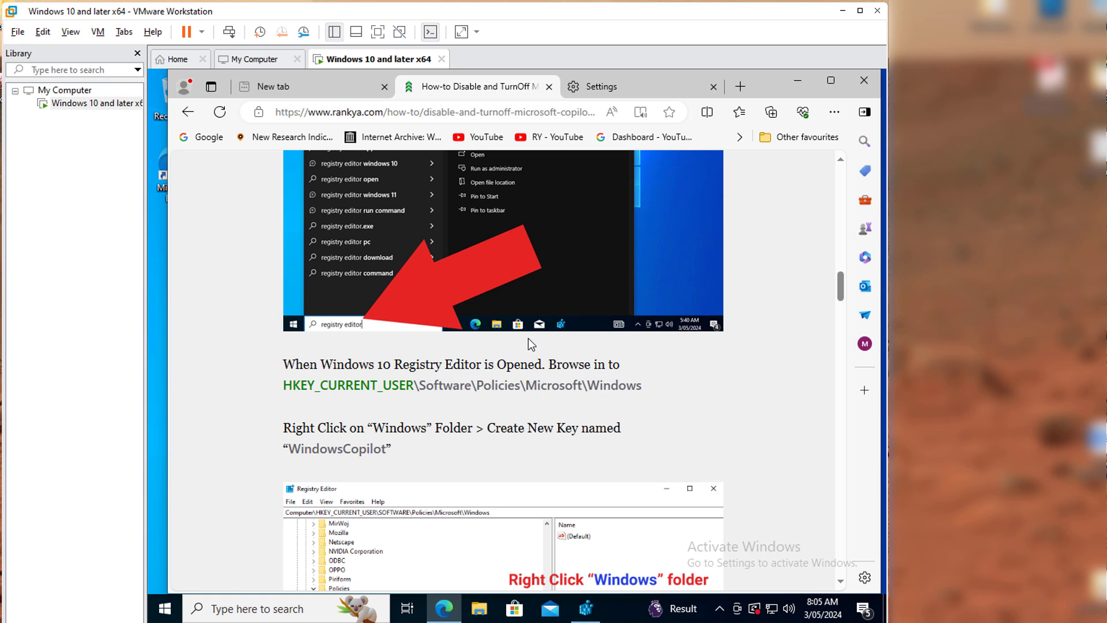
Step: Search Windows for 'registry editor' and launch the Registry Editor best match
click(229, 602)
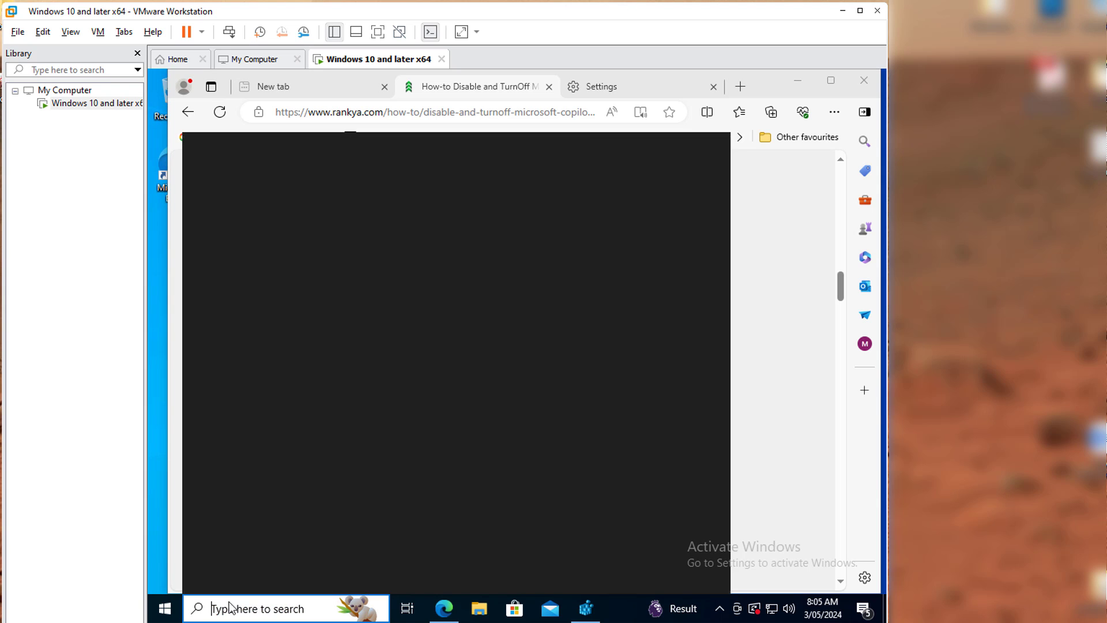
text(regi)
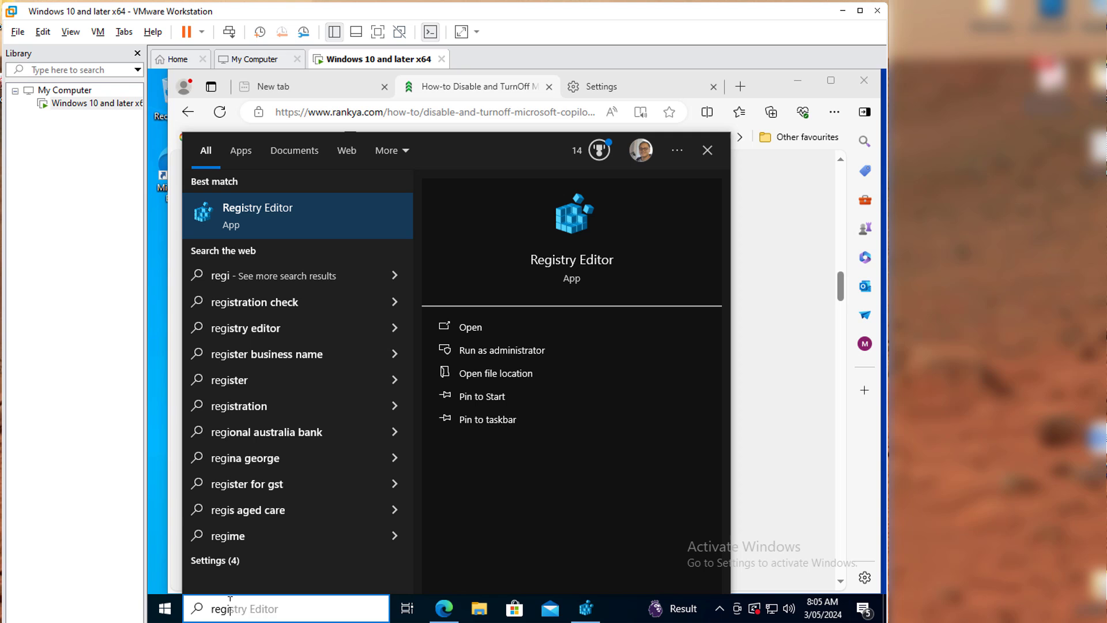
text( edit)
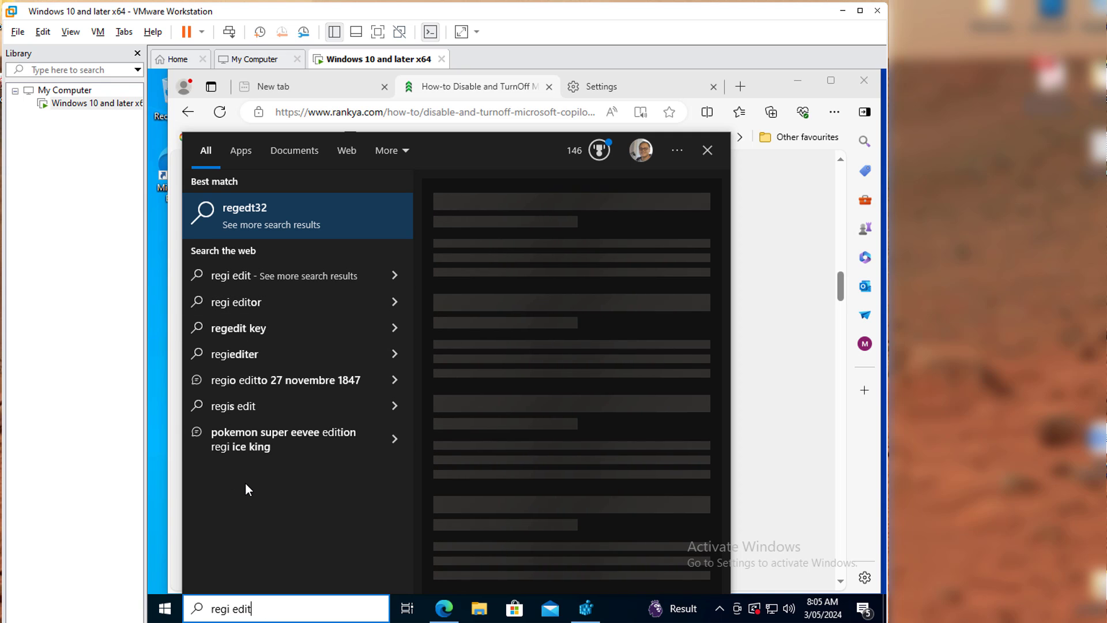
key(BackSpace)
key(BackSpace)
key(BackSpace)
key(BackSpace)
text(s)
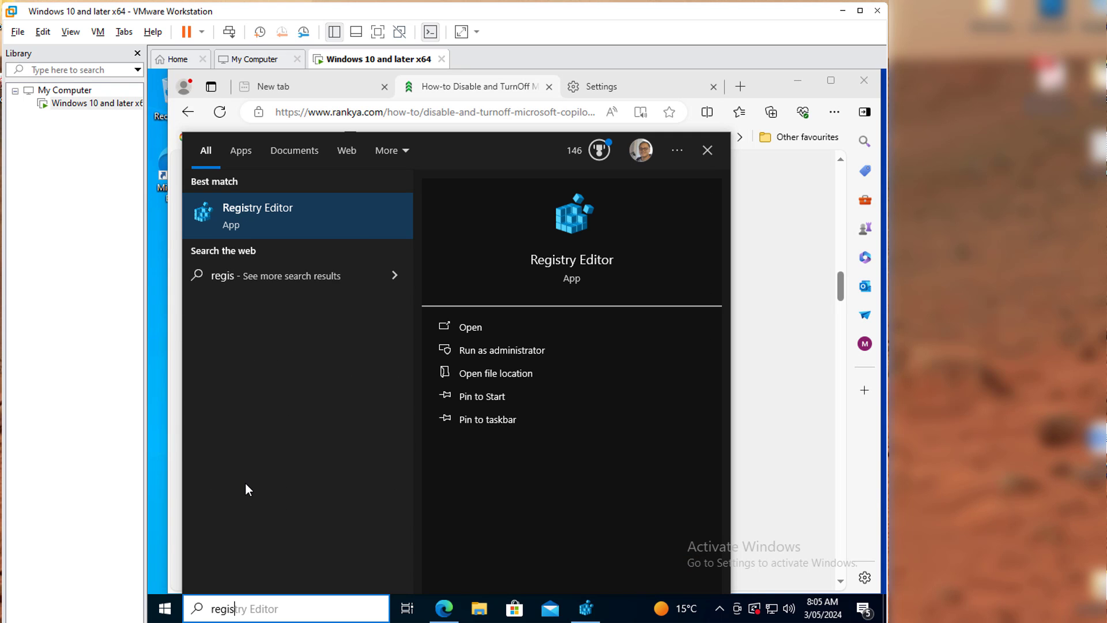
text(try editor)
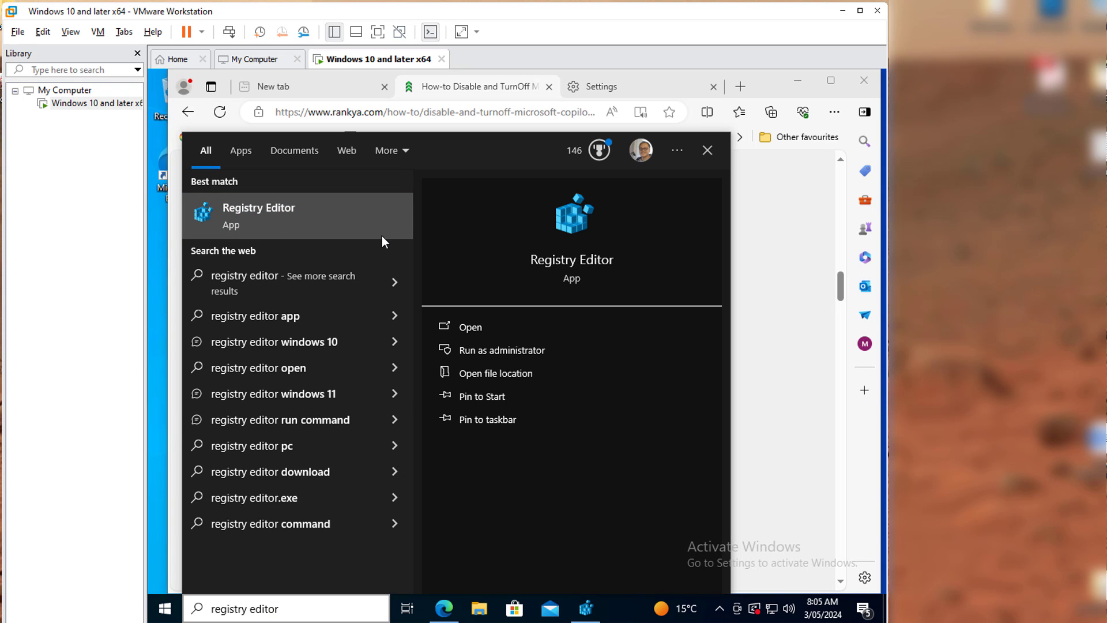
click(271, 217)
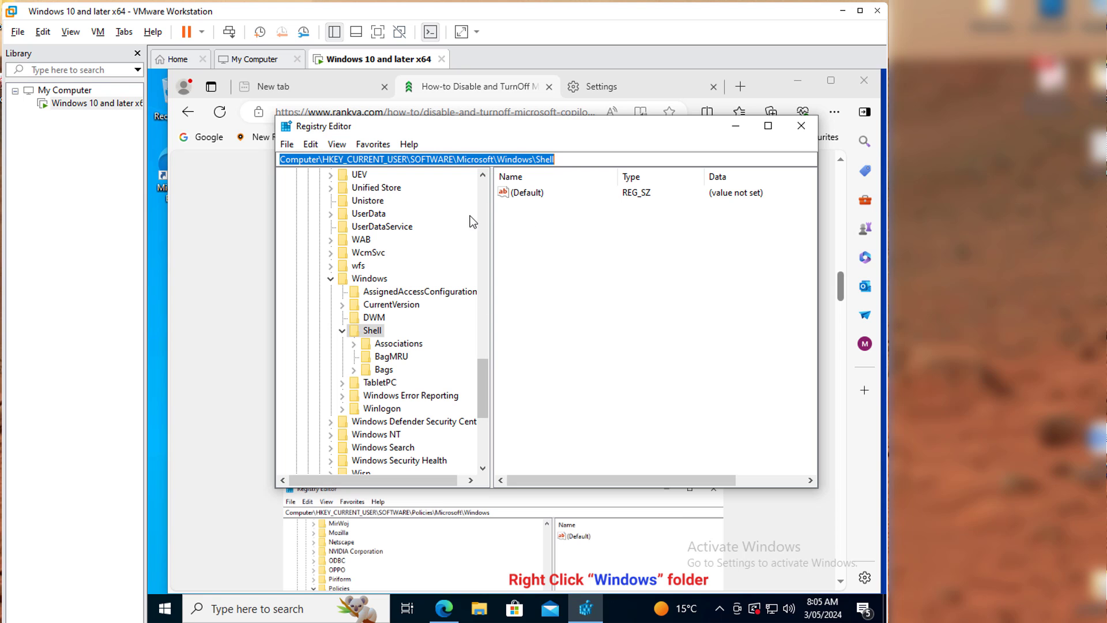
Step: Copy the Policies\Microsoft\Windows registry key path from the how-to article
click(384, 73)
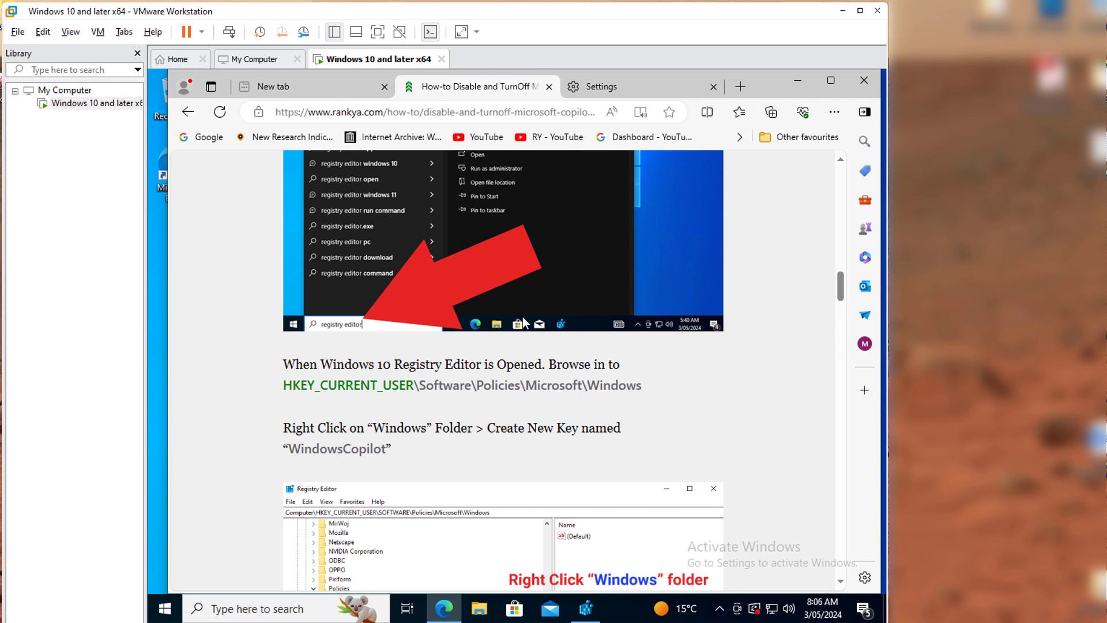
scroll(505, 358, down, 1)
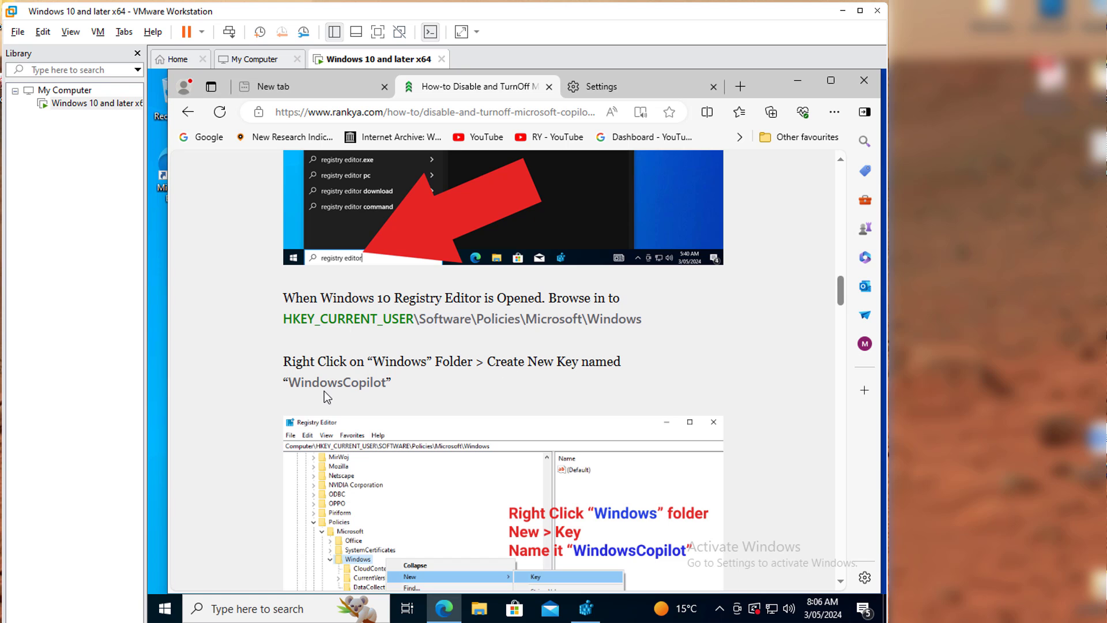
drag(653, 325, 262, 321)
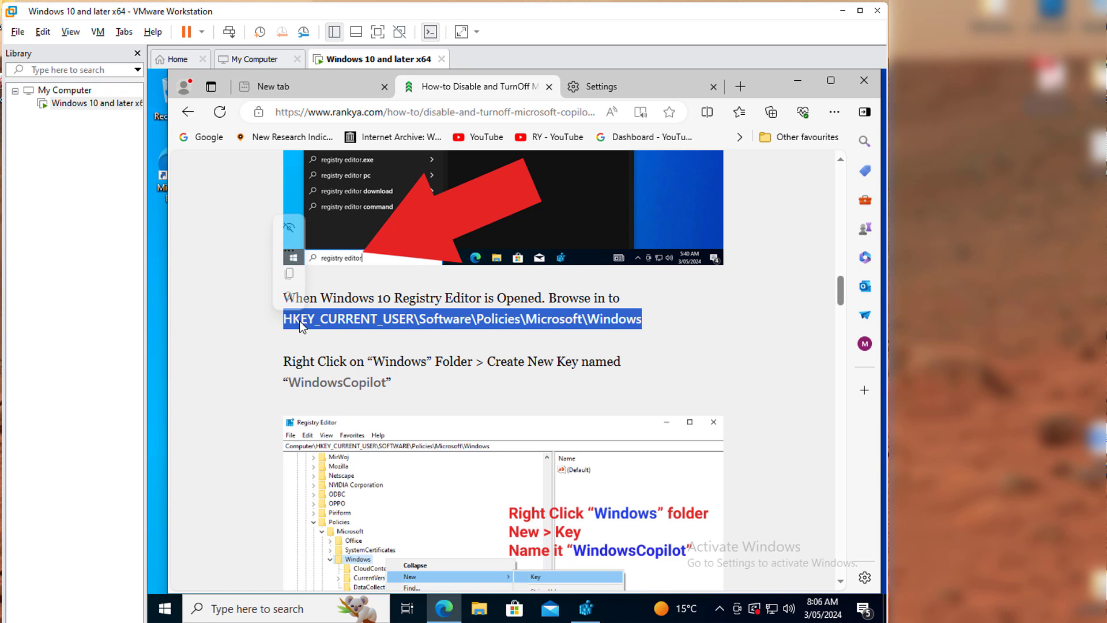
right_click(347, 320)
click(378, 335)
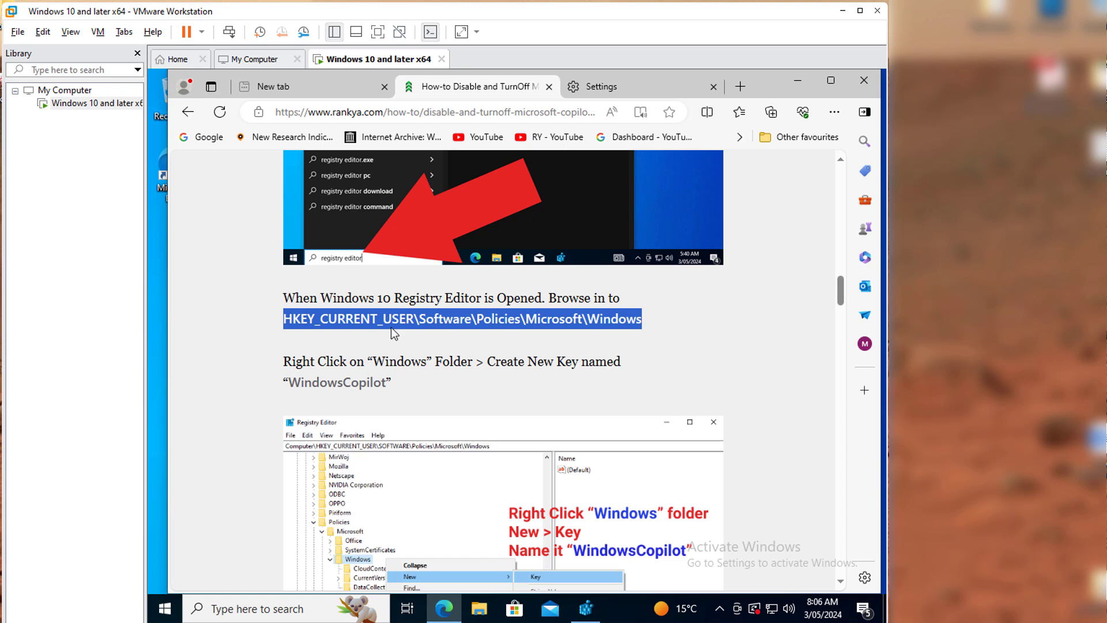
Step: Paste the copied key path into Registry Editor's address bar and jump to it
click(586, 608)
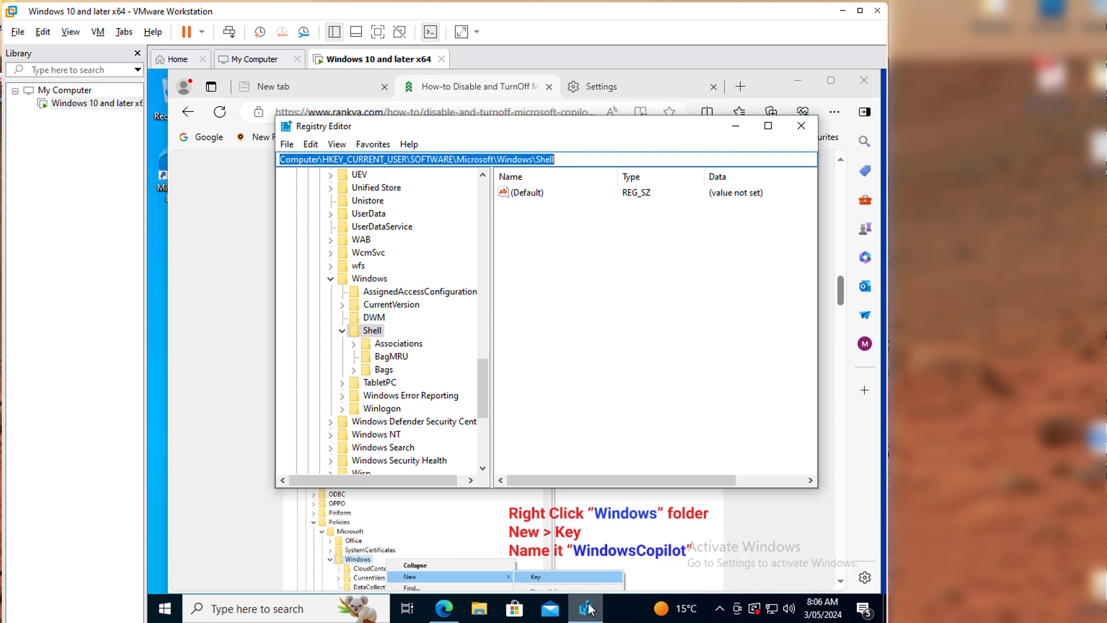
click(391, 158)
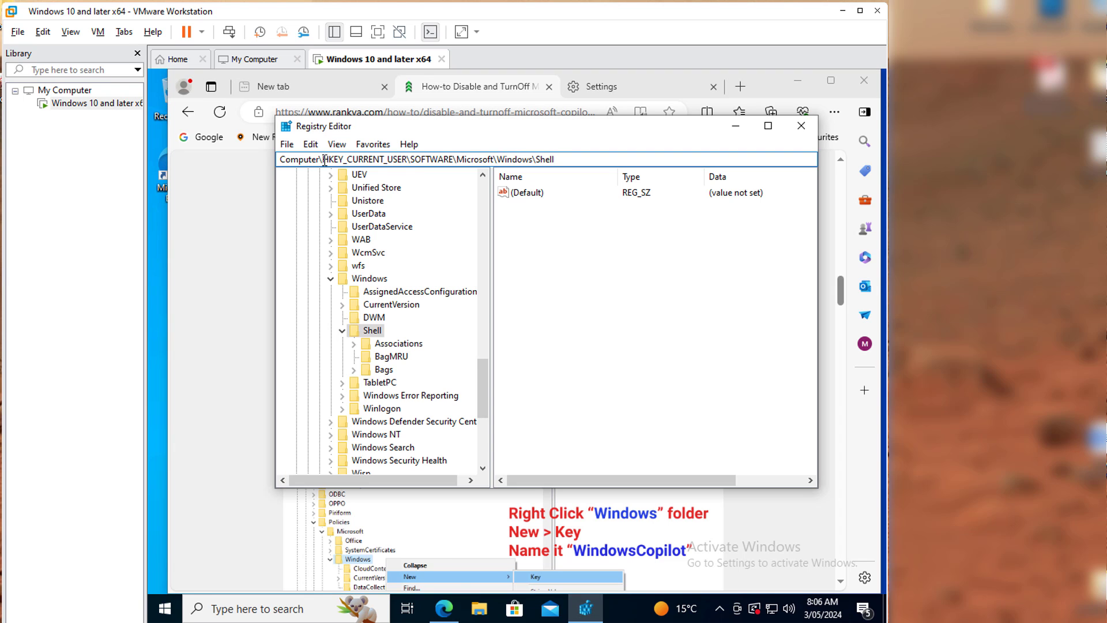
key(ctrl+a)
key(ctrl+v)
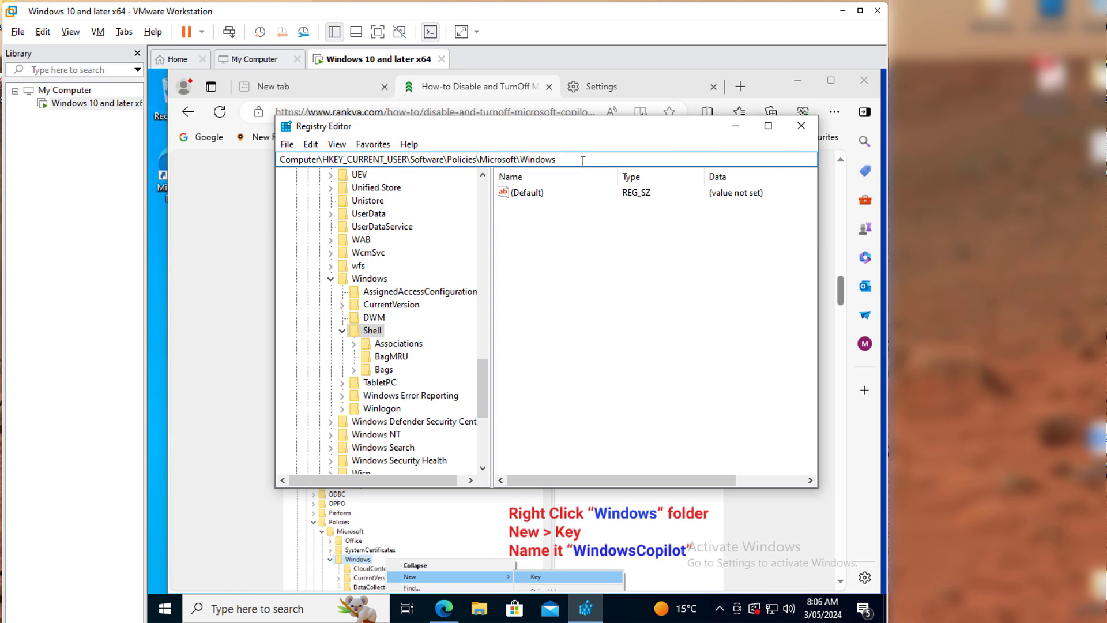
key(Return)
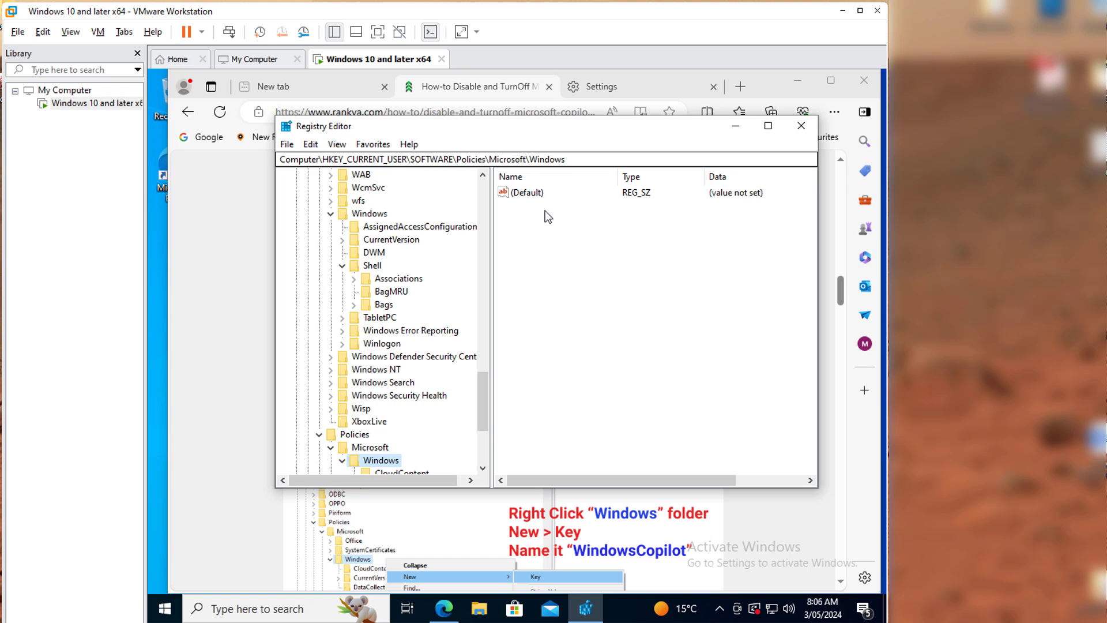
Step: Browse the HKEY_CURRENT_USER\SOFTWARE tree, then re-paste the path to reach Policies\Microsoft\Windows
scroll(337, 230, up, 6)
scroll(338, 229, up, 6)
scroll(338, 229, up, 6)
scroll(338, 230, up, 7)
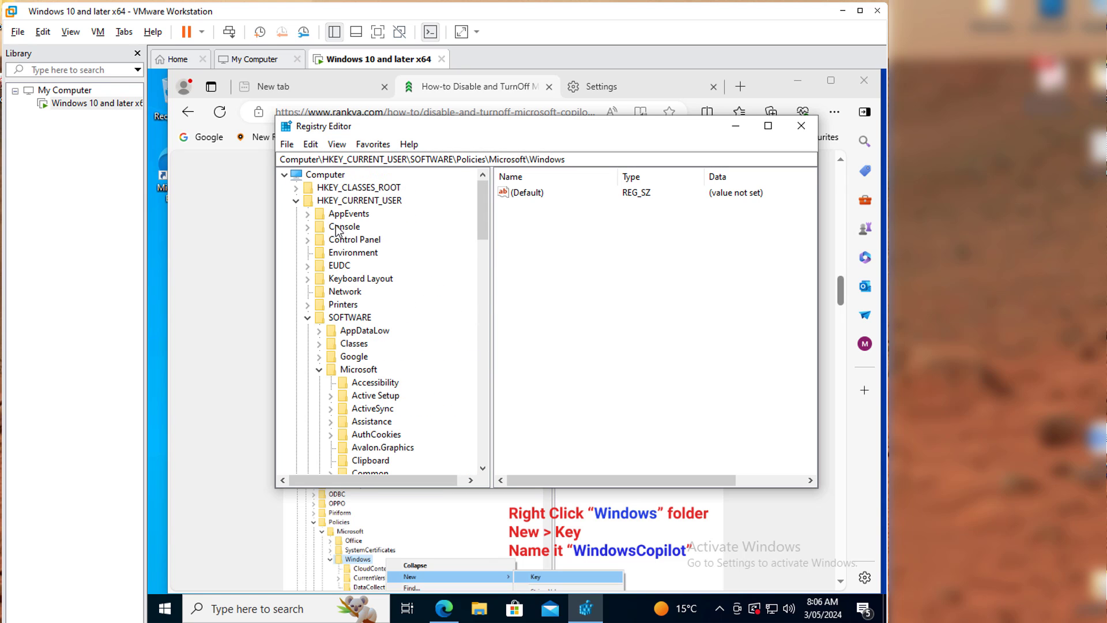
click(296, 201)
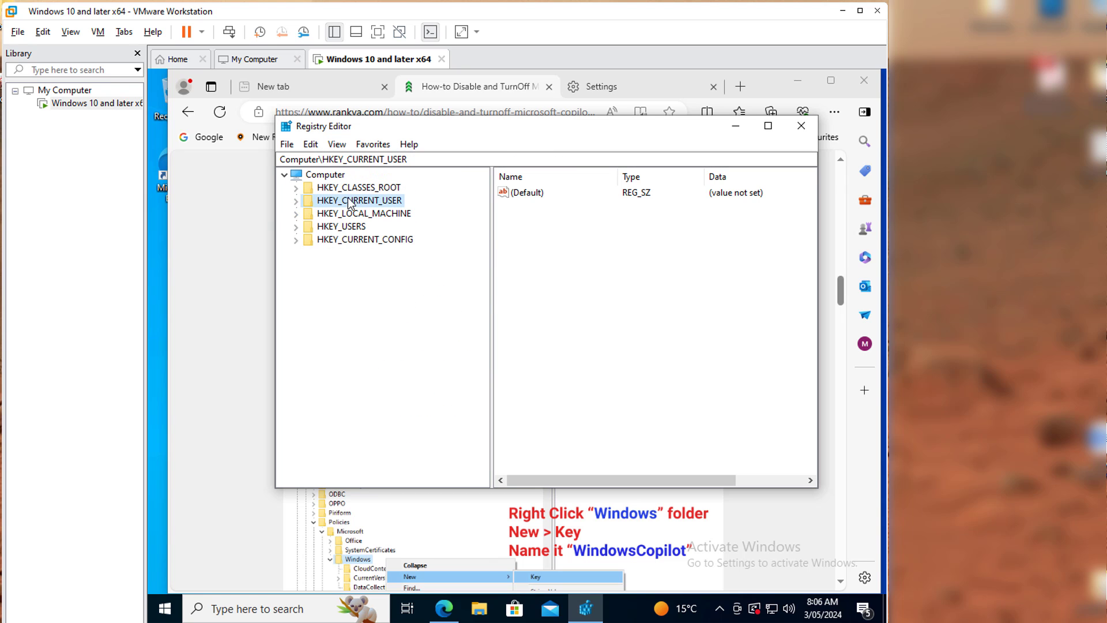
double_click(323, 199)
double_click(352, 318)
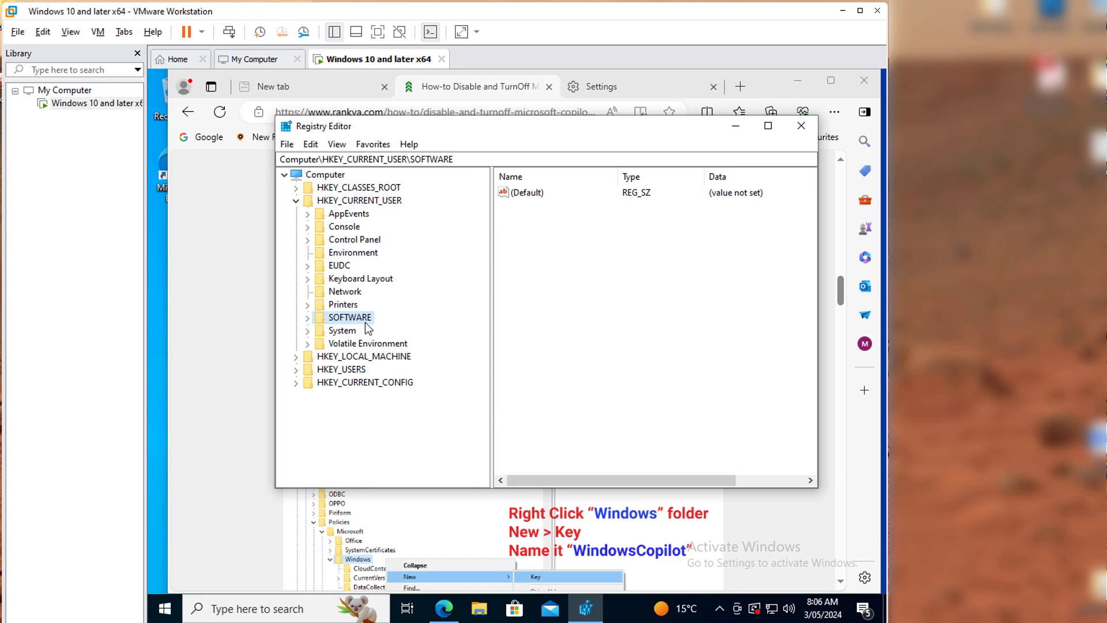
double_click(353, 319)
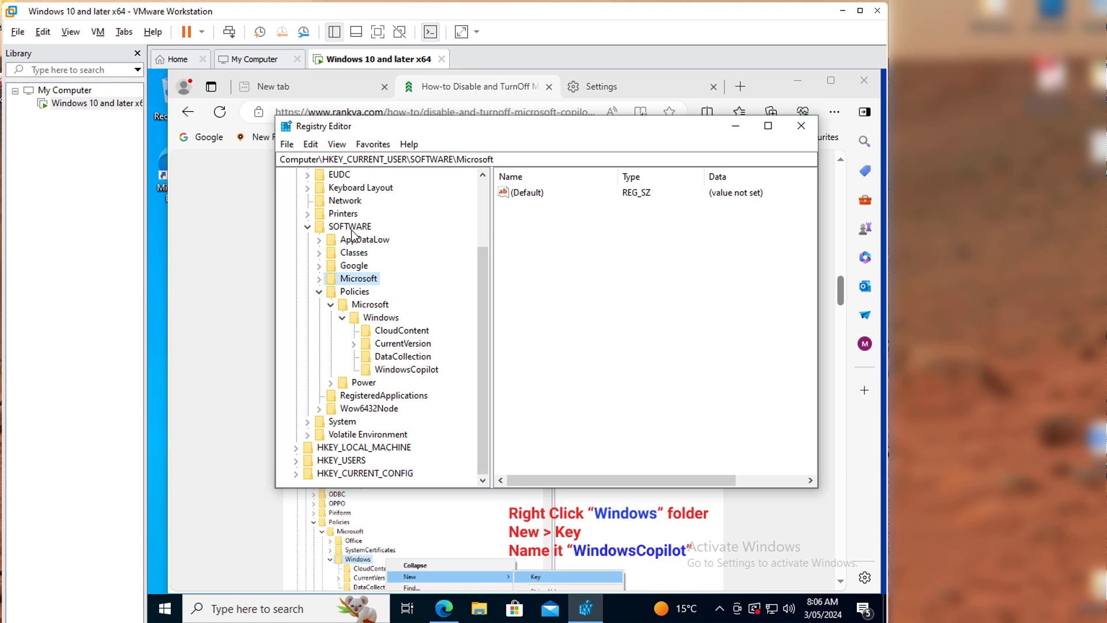
double_click(355, 228)
click(308, 226)
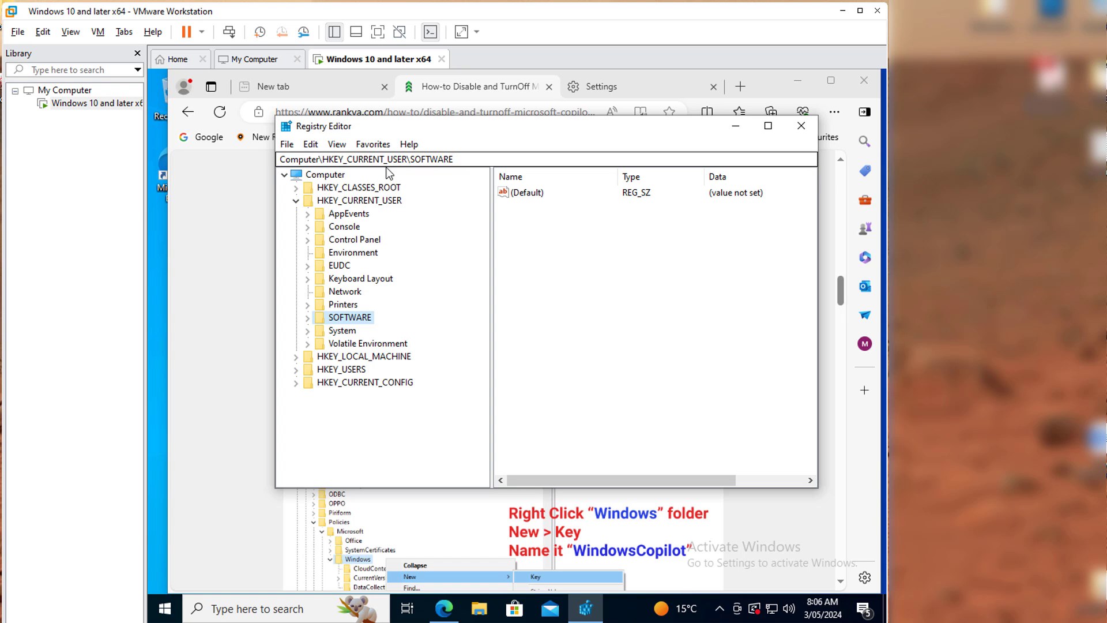
drag(323, 160, 489, 164)
key(ctrl+v)
key(Return)
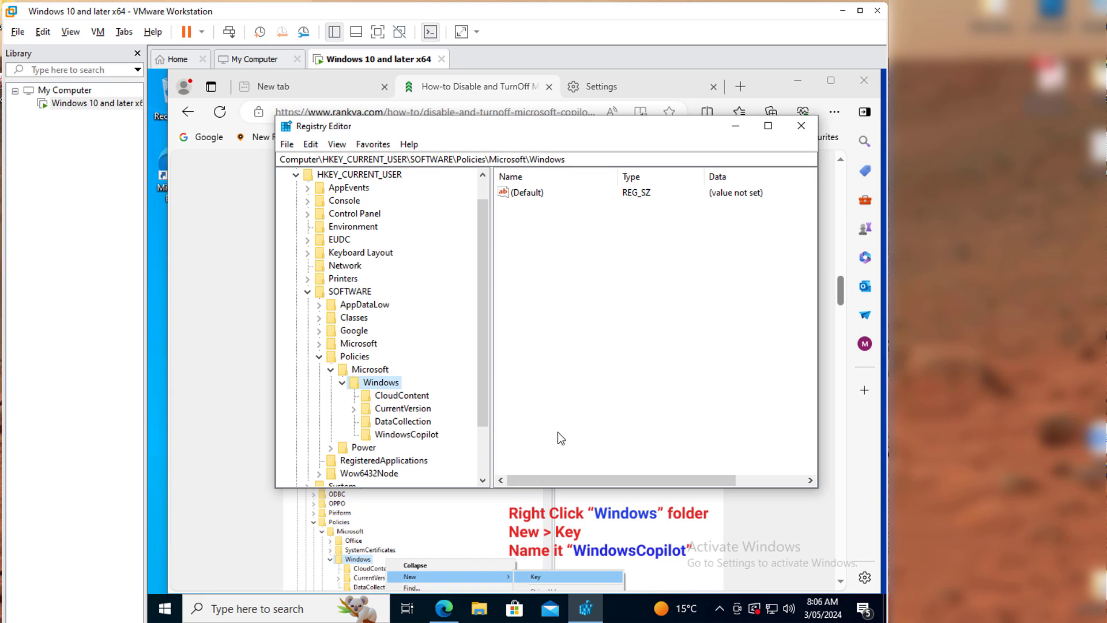
Step: Delete the existing WindowsCopilot key under Policies\Microsoft\Windows
right_click(381, 383)
mouse_move(416, 408)
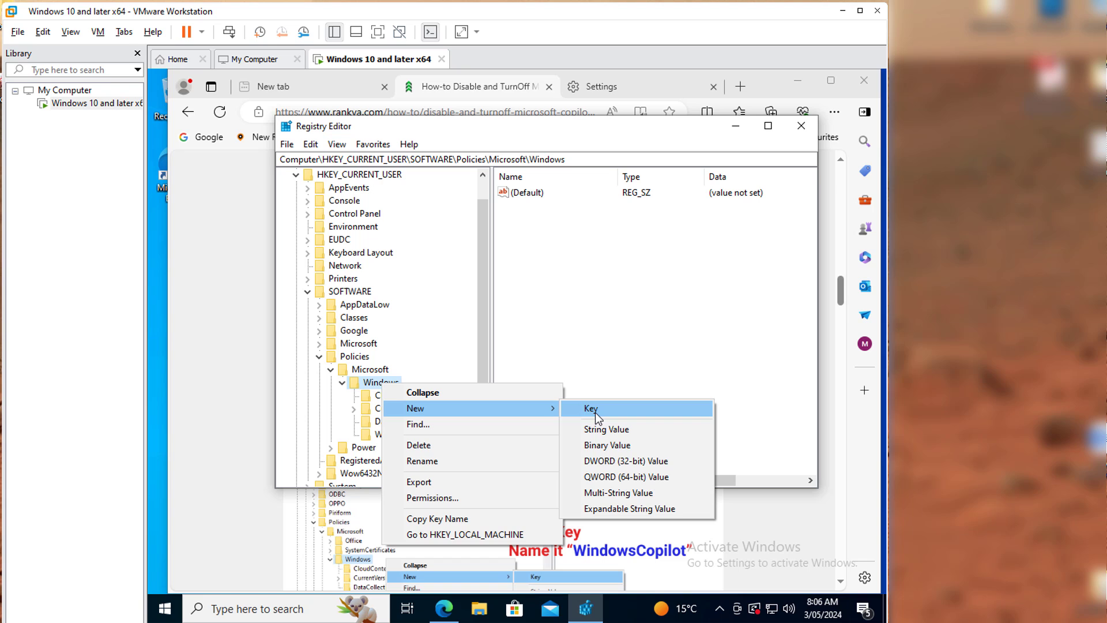
click(384, 391)
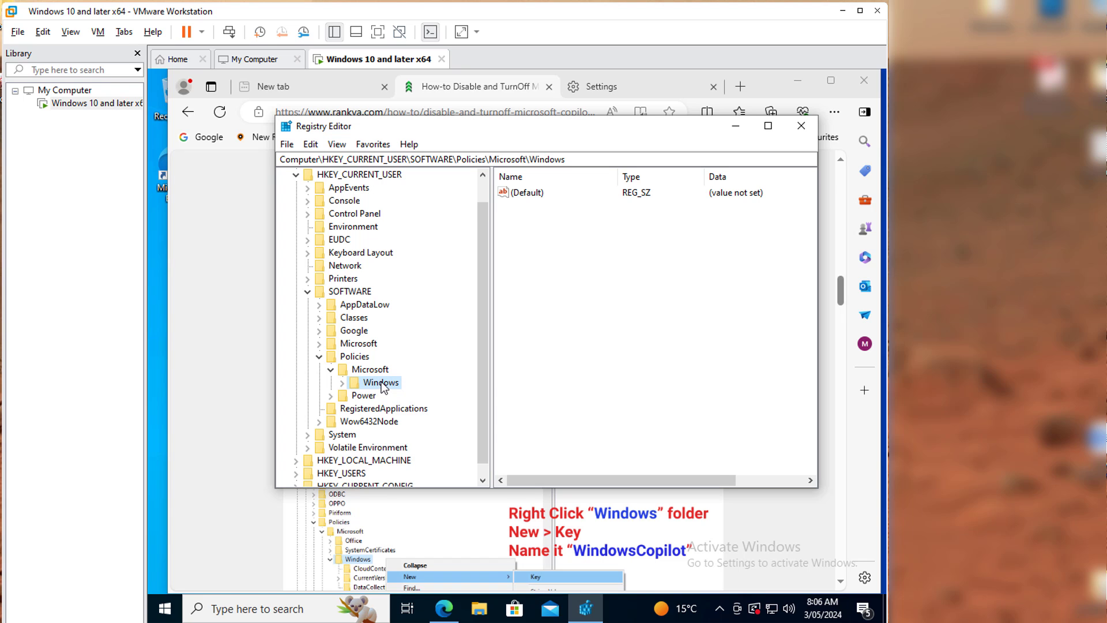
double_click(382, 384)
click(415, 437)
right_click(415, 436)
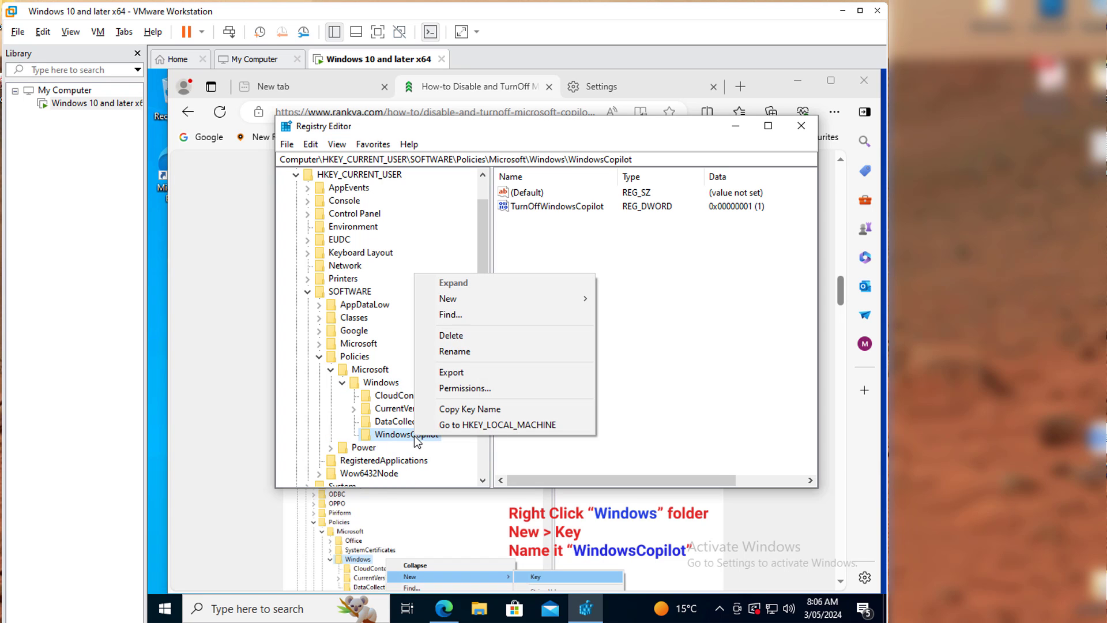
click(453, 337)
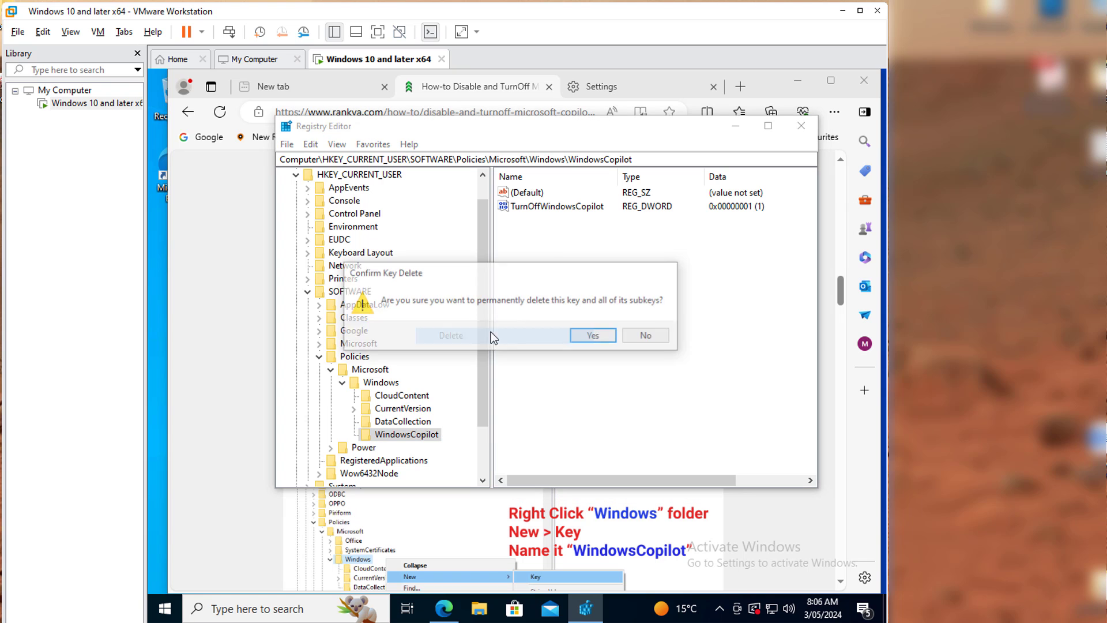
click(595, 336)
Step: Create a new WindowsCopilot subkey under the Windows key
right_click(393, 384)
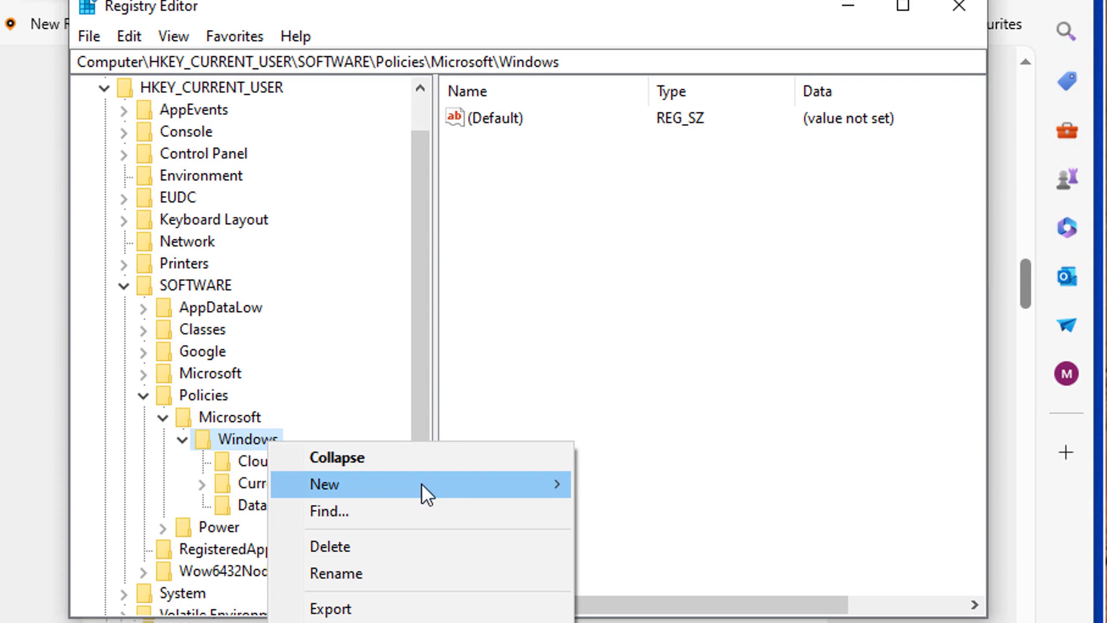
mouse_move(421, 483)
click(625, 483)
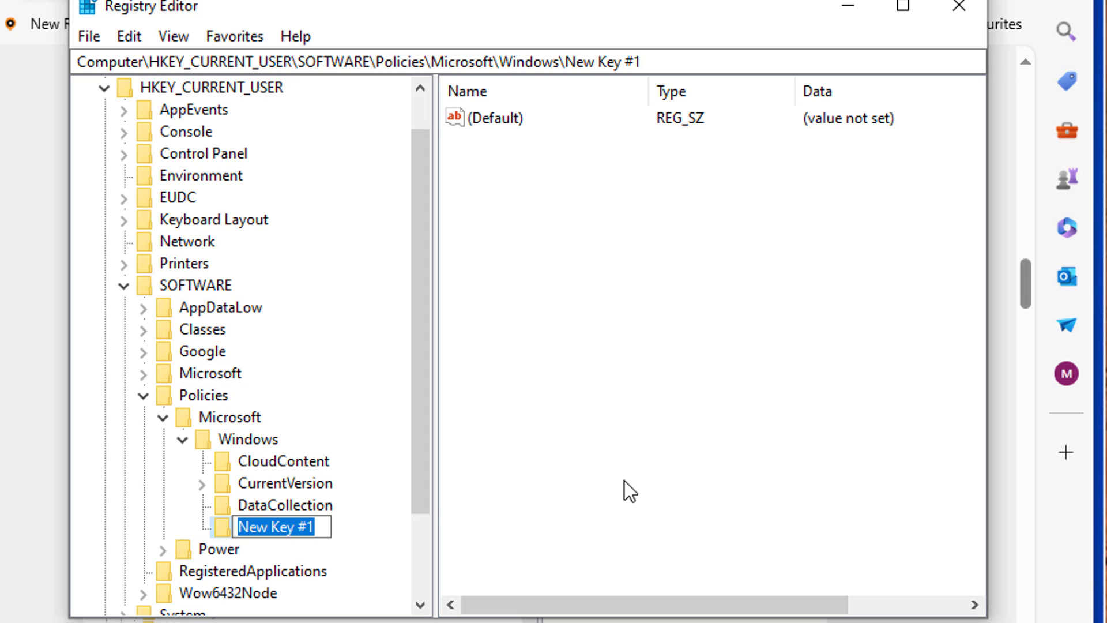
text(Windows Co)
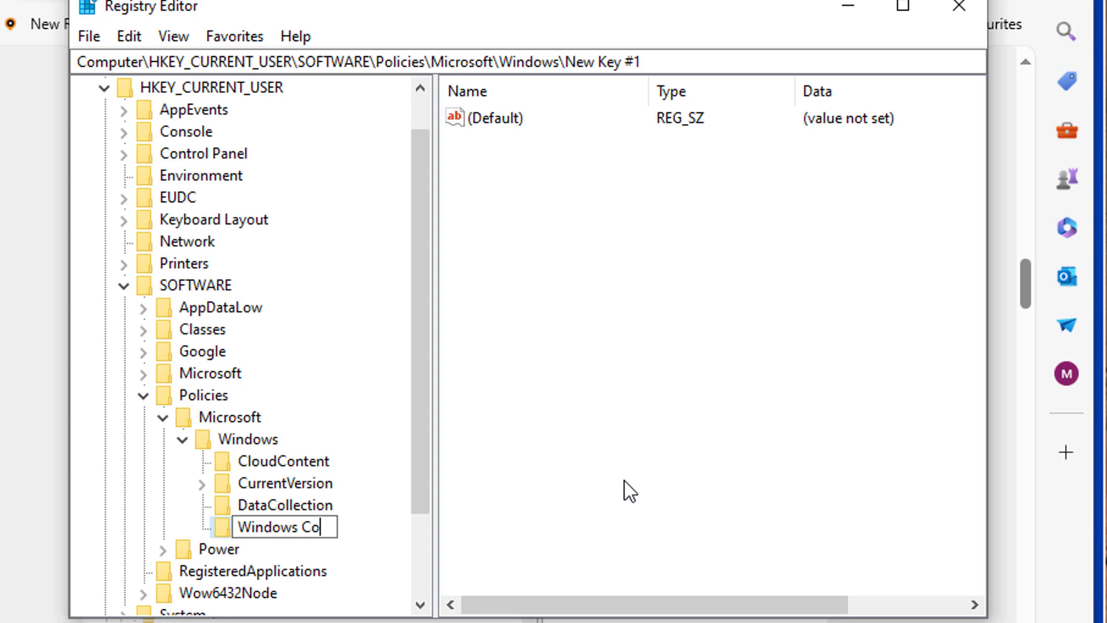
key(BackSpace)
key(BackSpace)
key(BackSpace)
text(Cop)
text(ilot)
key(Return)
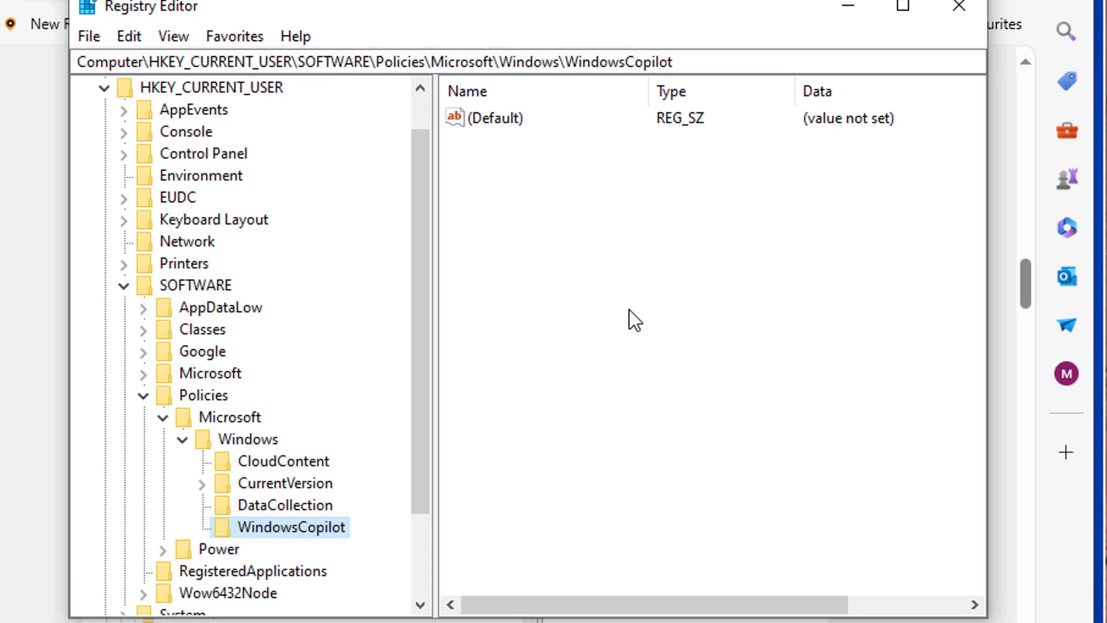
Step: Add a DWORD (32-bit) value named TurnOffWindowsCopilot in the WindowsCopilot key
right_click(598, 221)
mouse_move(657, 236)
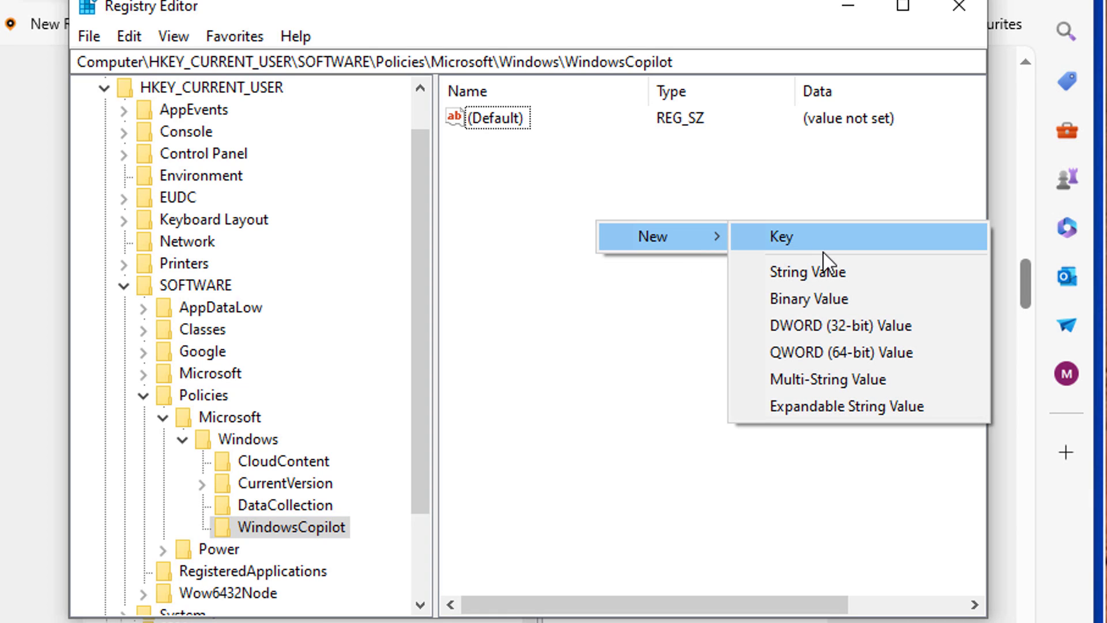
click(821, 325)
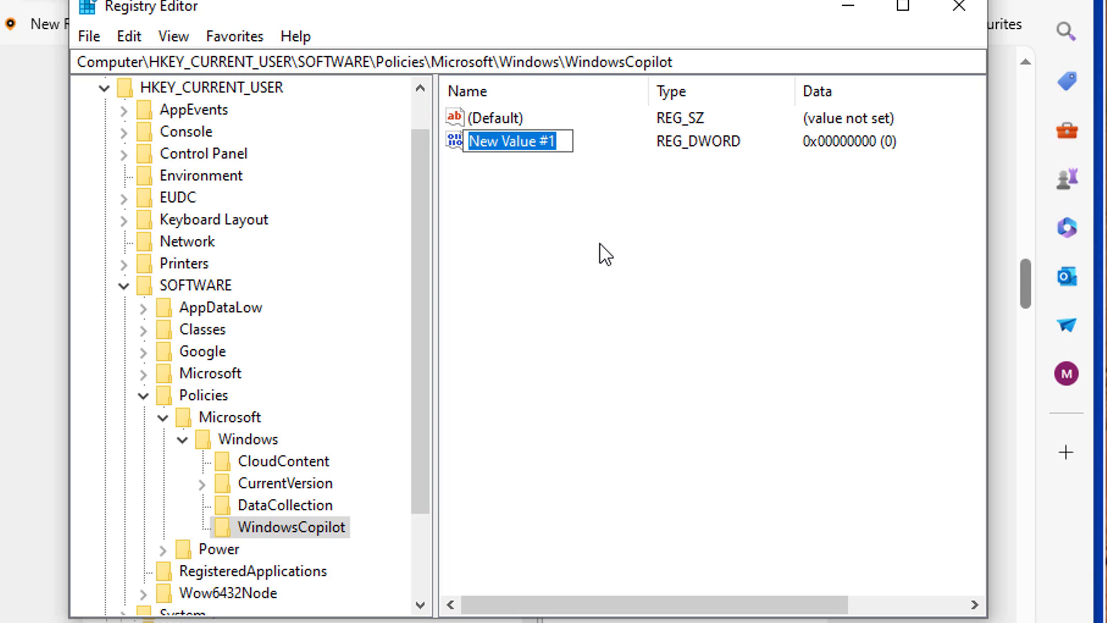
text(Turn)
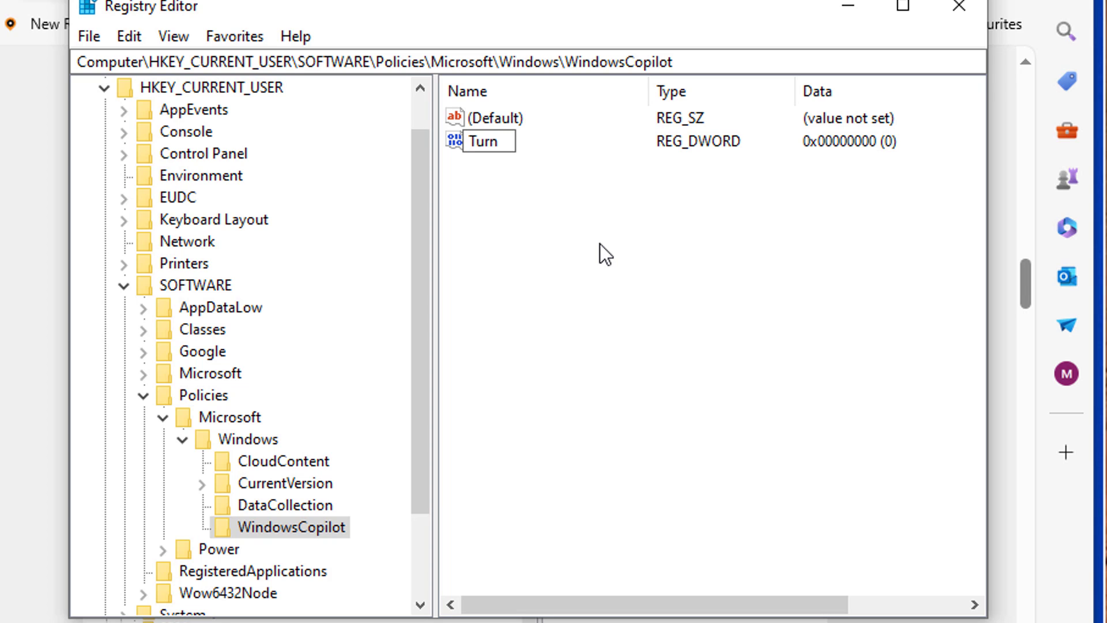
text(OffWind)
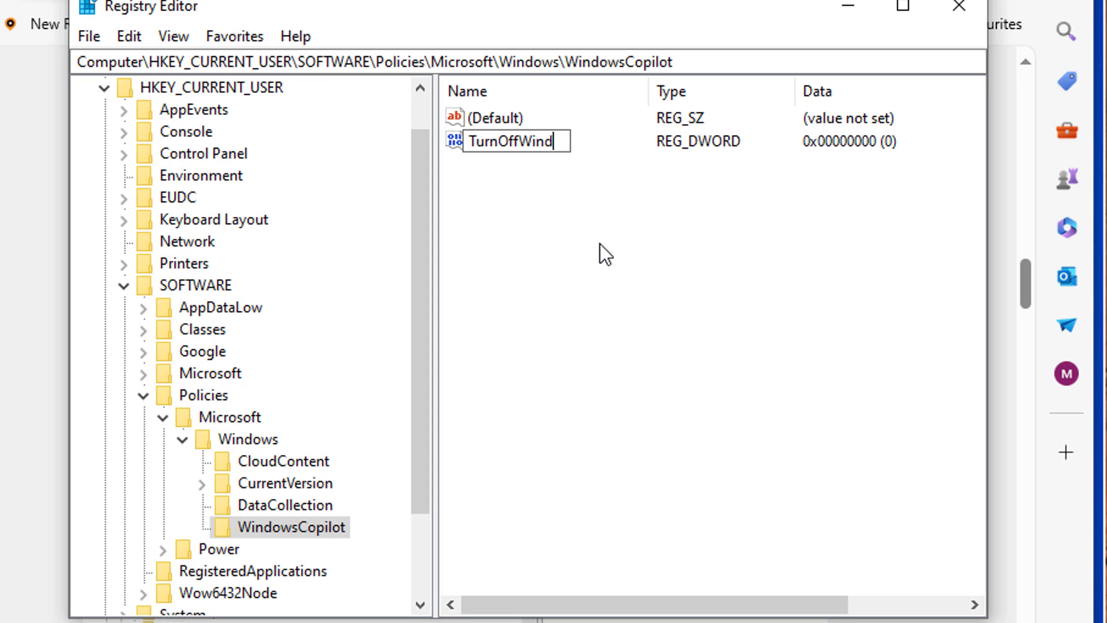
text(owsCopil)
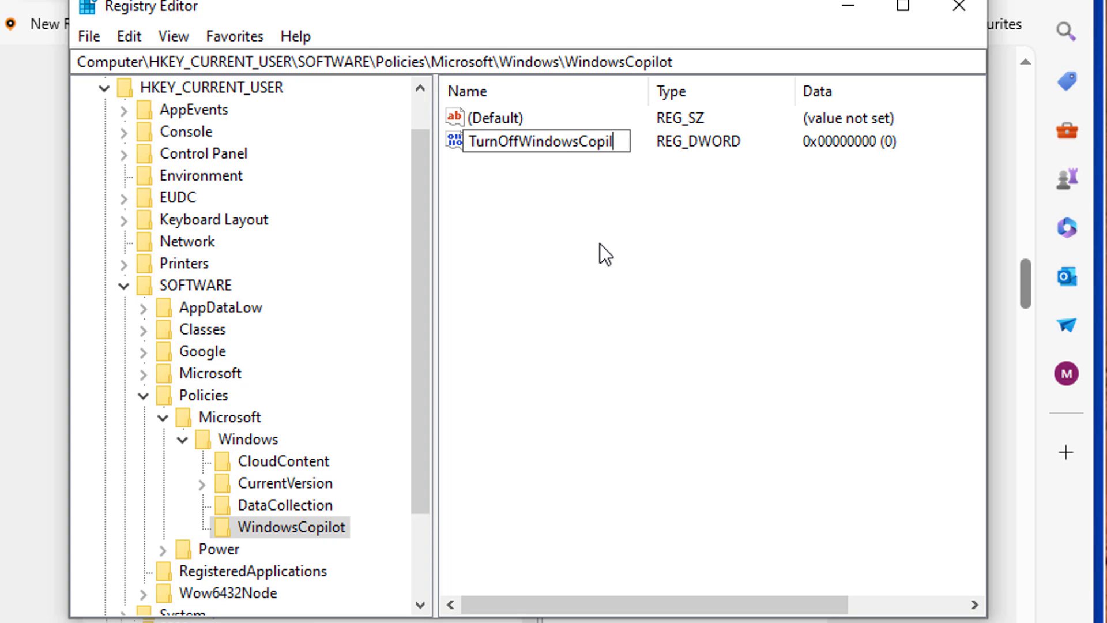
text(ot)
key(Return)
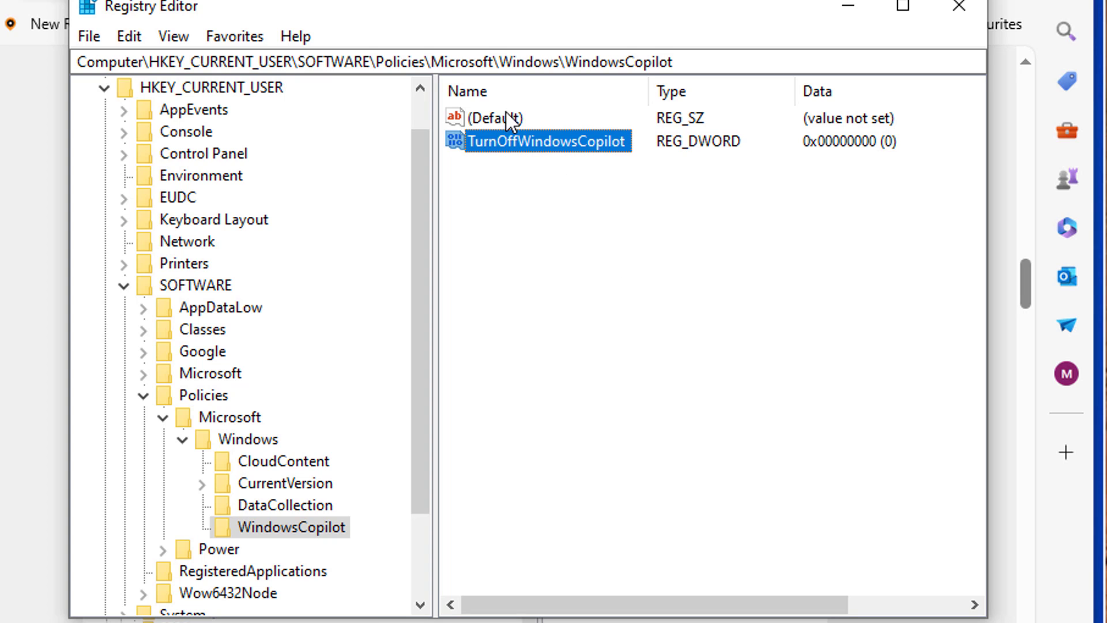
Step: Set TurnOffWindowsCopilot's value data to 1
double_click(505, 137)
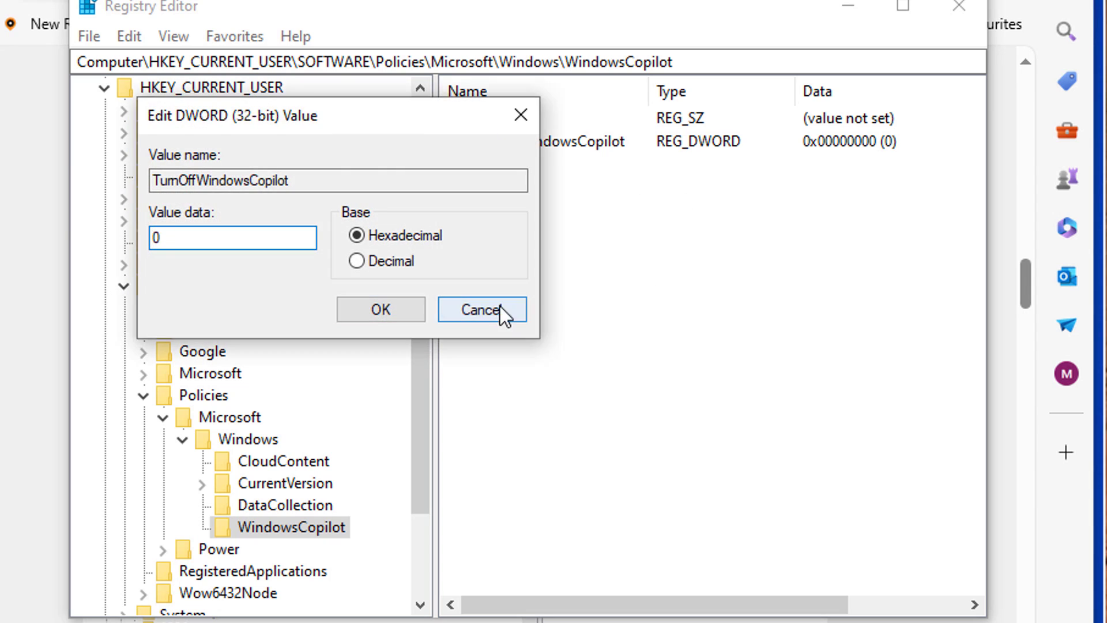
click(500, 310)
right_click(549, 133)
click(520, 164)
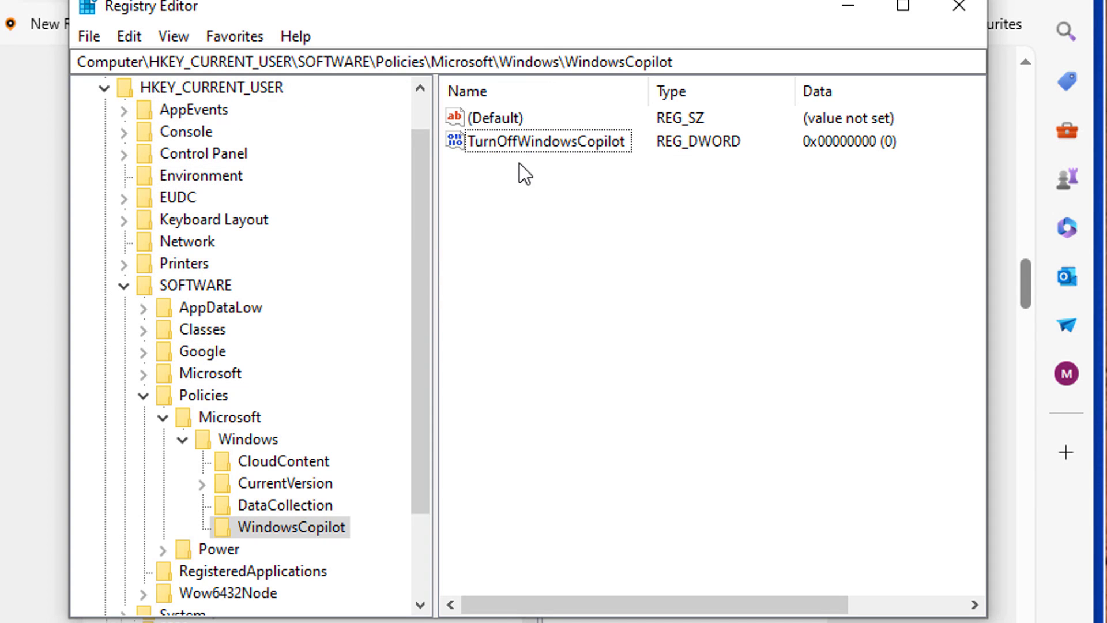
double_click(514, 141)
click(190, 237)
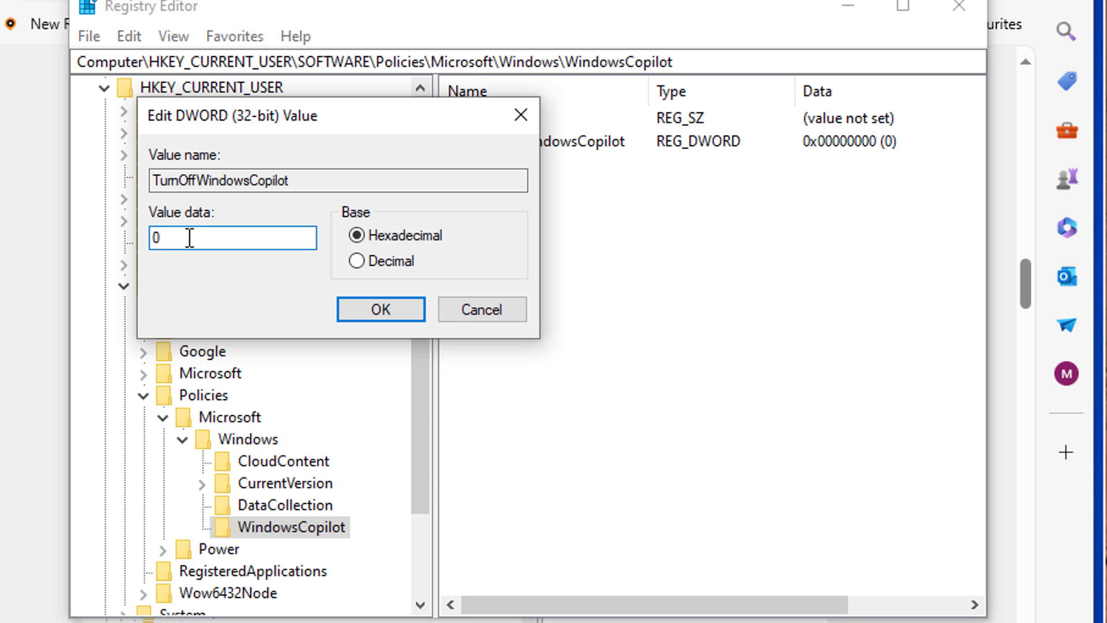
drag(190, 237, 97, 244)
text(1)
click(383, 309)
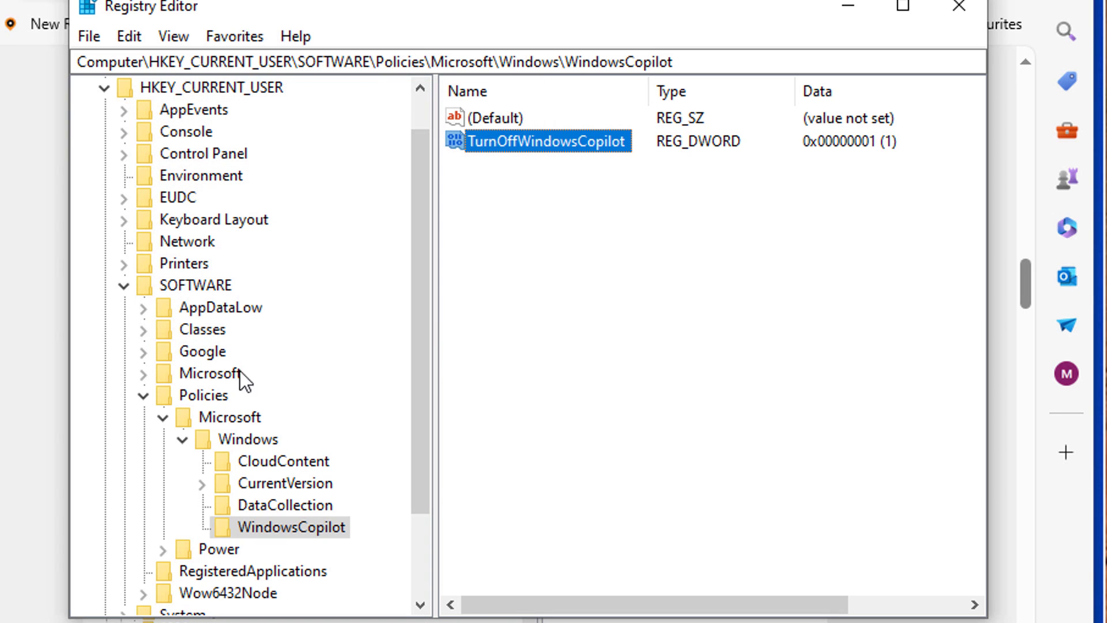
click(123, 285)
Step: Scroll to 'We're Not Done Yet' and copy the HKEY_LOCAL_MACHINE\SOFTWARE\Policies\Microsoft\Windows path
click(12, 367)
scroll(460, 396, down, 2)
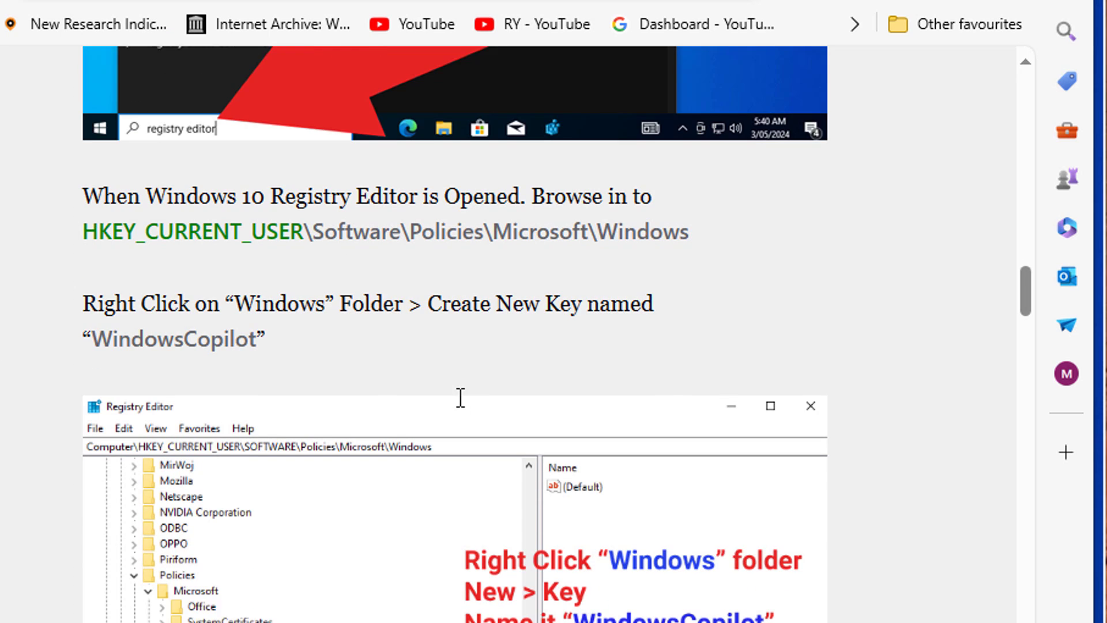
scroll(460, 413, down, 5)
scroll(433, 432, down, 6)
scroll(434, 437, down, 5)
scroll(432, 437, down, 8)
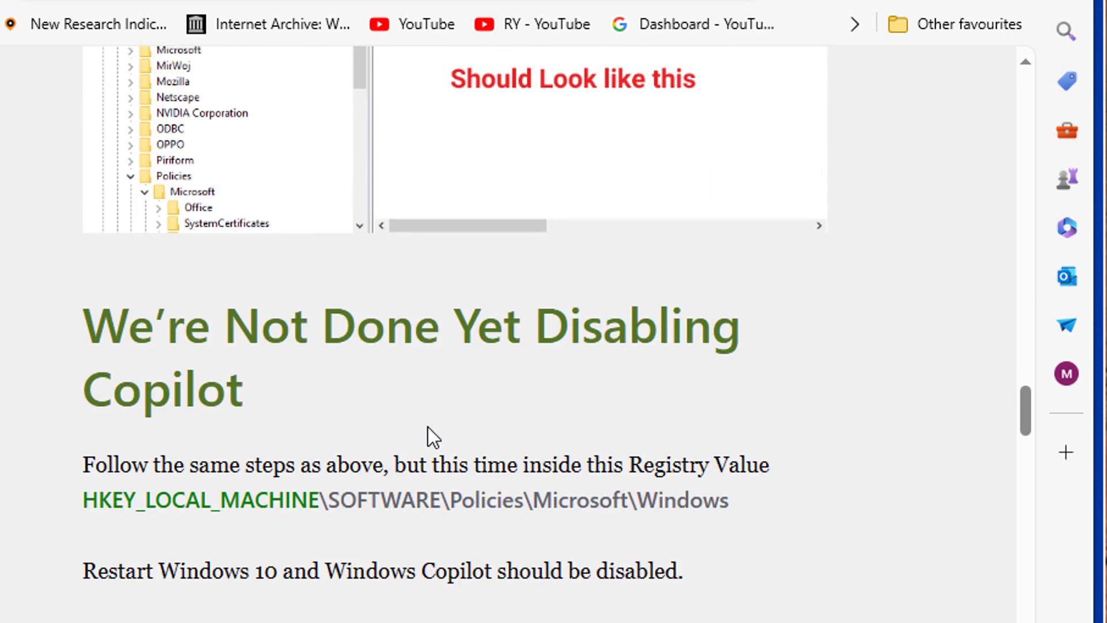
scroll(415, 423, down, 2)
triple_click(254, 385)
click(432, 403)
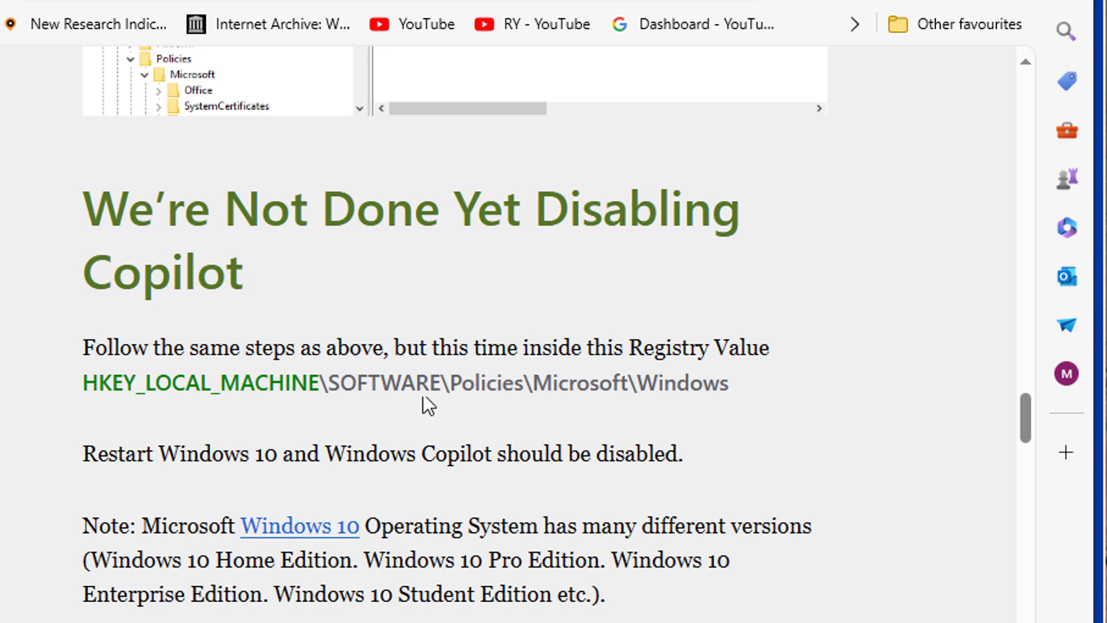
drag(731, 383, 59, 390)
right_click(147, 382)
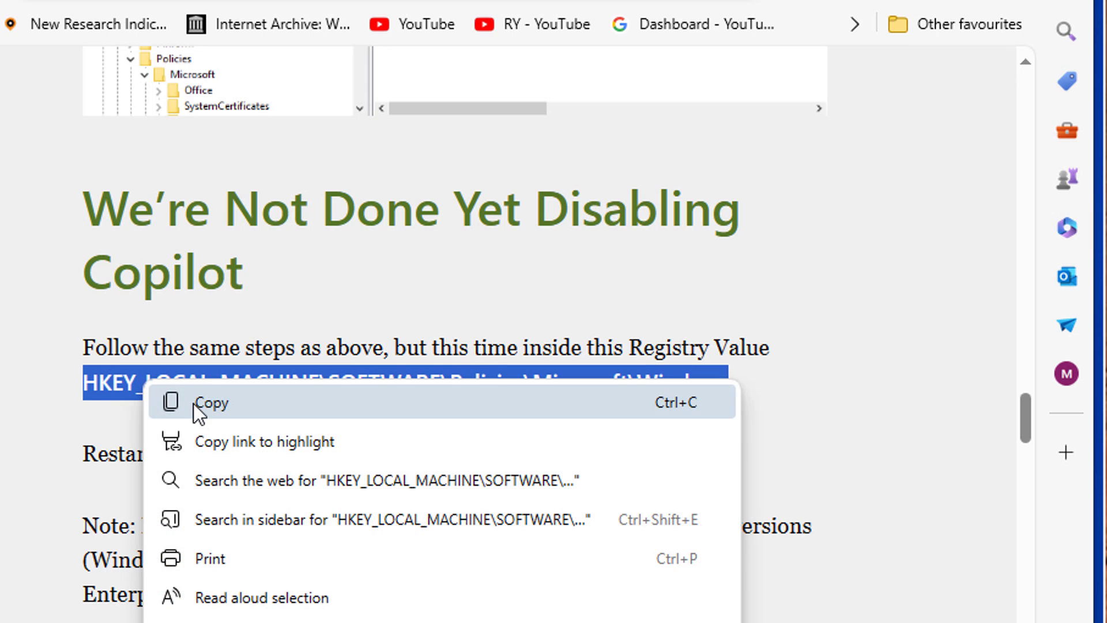
click(199, 402)
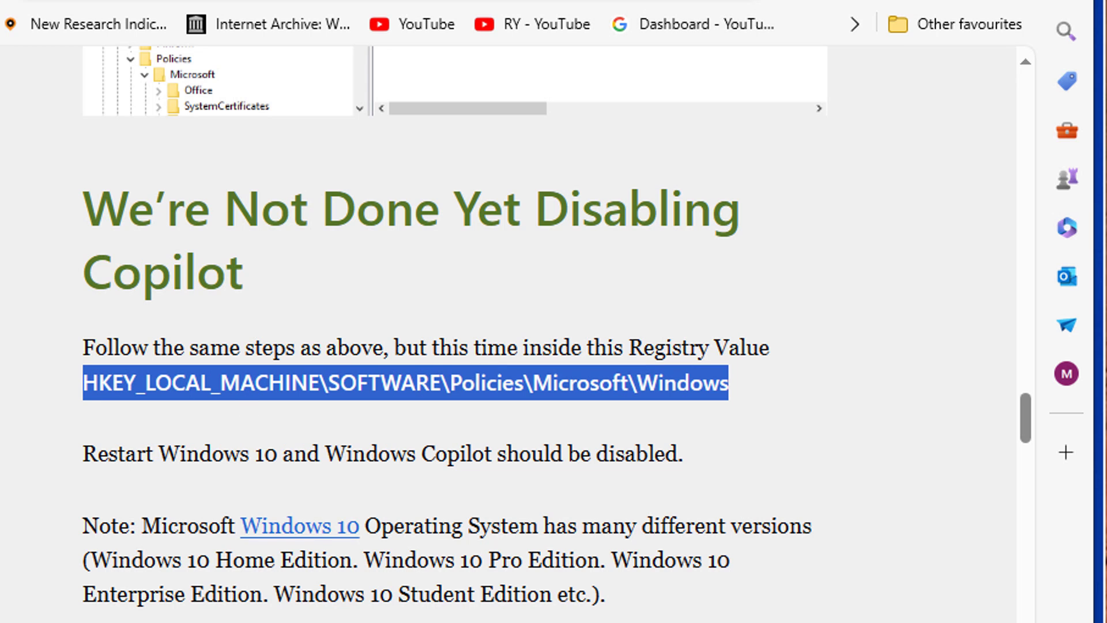
Step: Paste the HKEY_LOCAL_MACHINE path into Registry Editor's address bar and go there
key(alt+Tab)
click(168, 62)
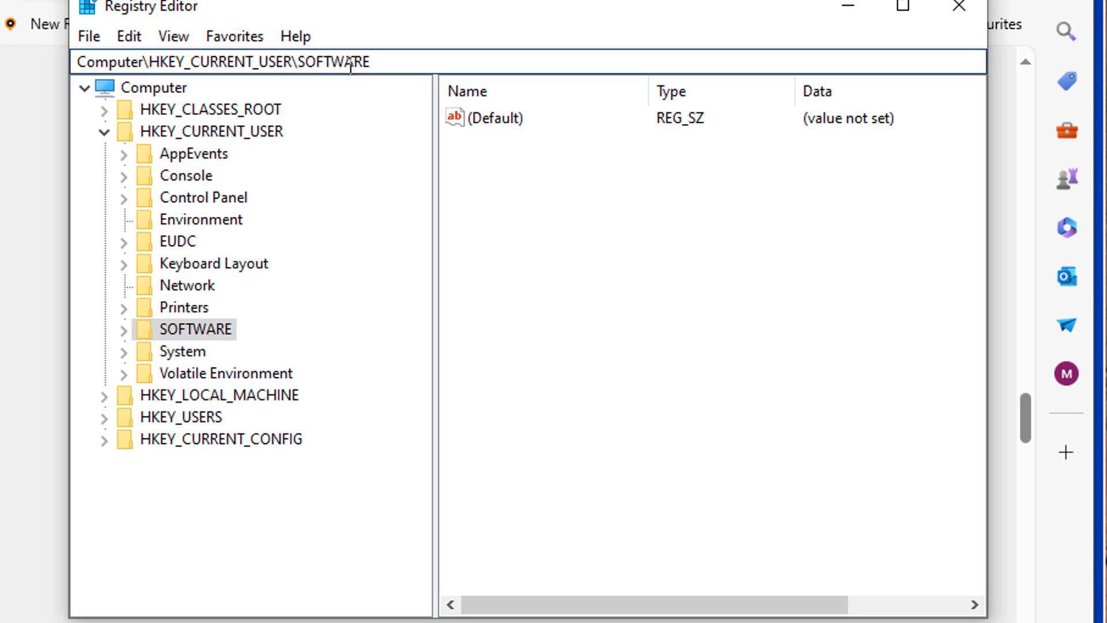
drag(369, 62, 149, 62)
key(ctrl+v)
key(Return)
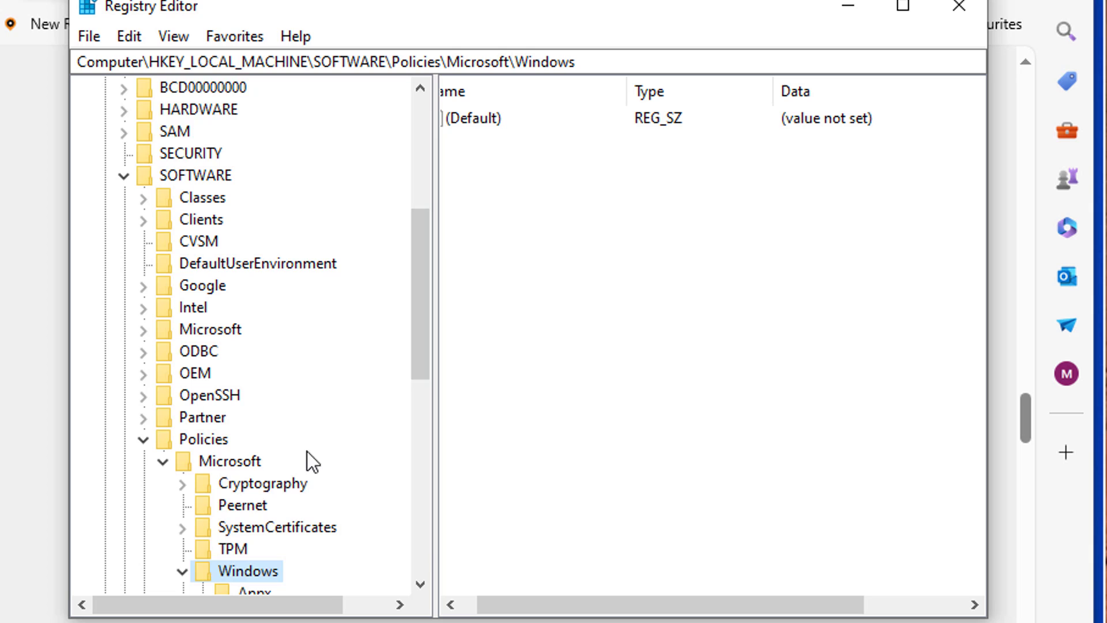
scroll(290, 463, down, 1)
scroll(262, 503, down, 1)
scroll(346, 507, down, 1)
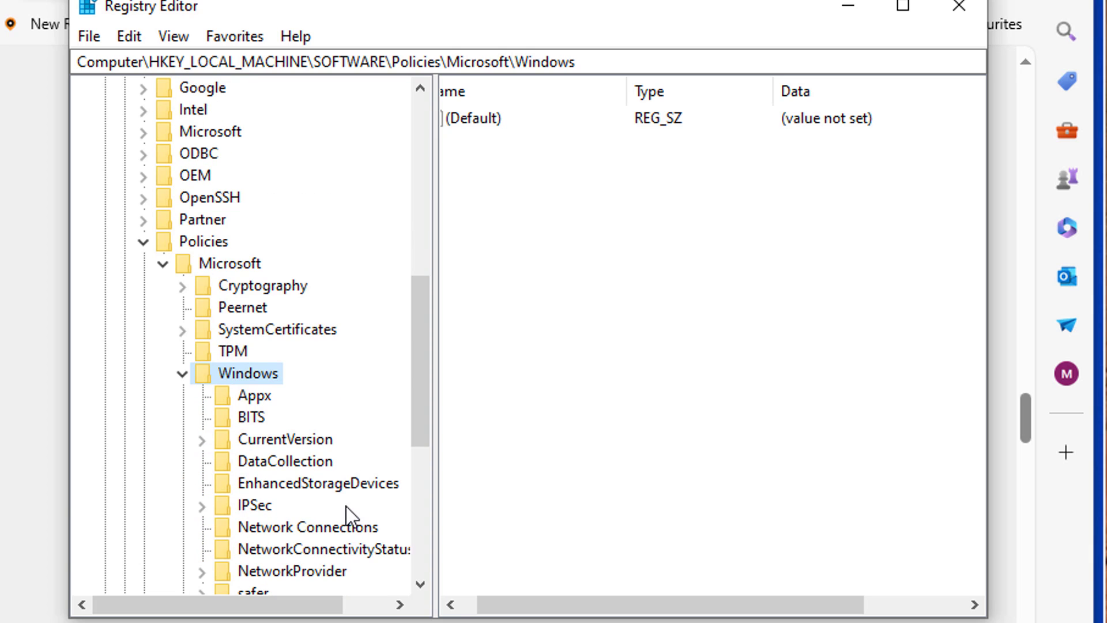
scroll(346, 506, down, 1)
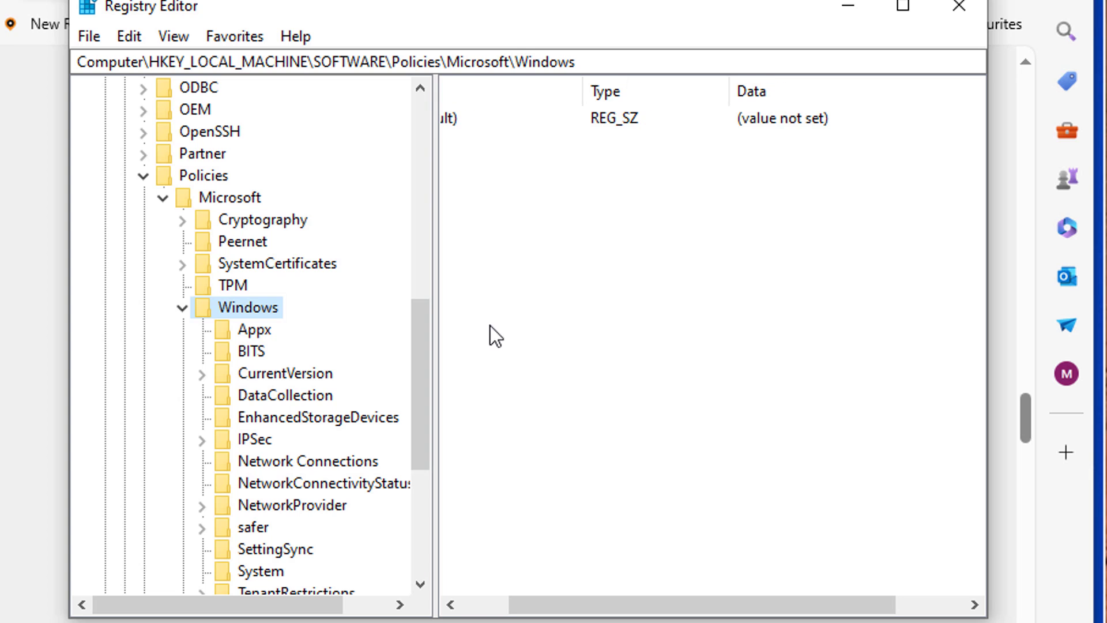
scroll(293, 381, down, 5)
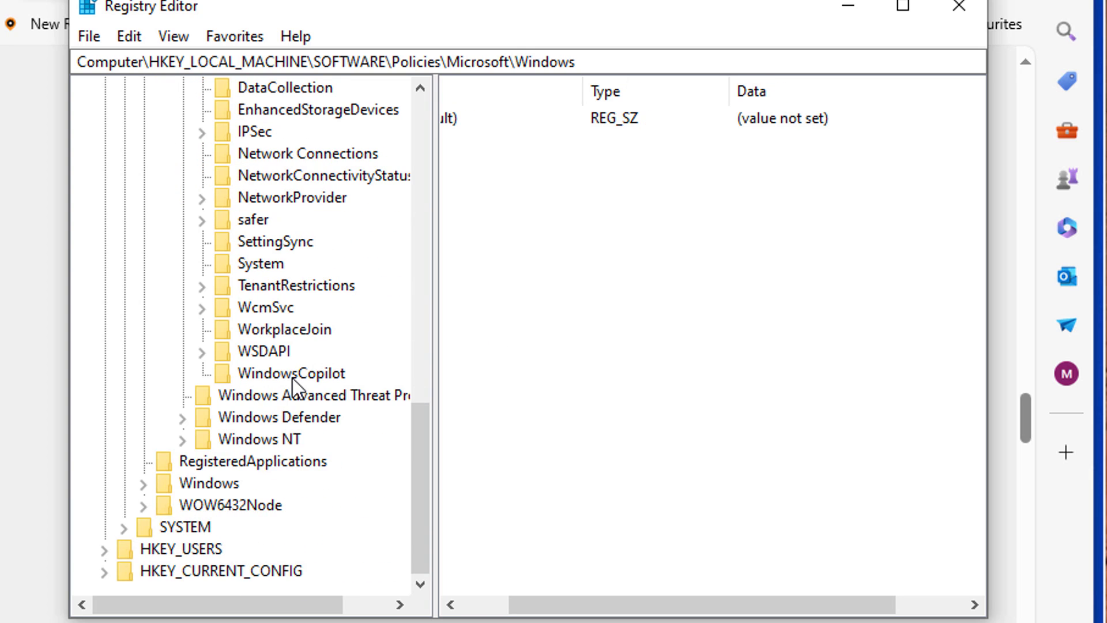
Step: Delete the existing WindowsCopilot key under HKEY_LOCAL_MACHINE's Policies\Microsoft\Windows
click(282, 372)
right_click(281, 372)
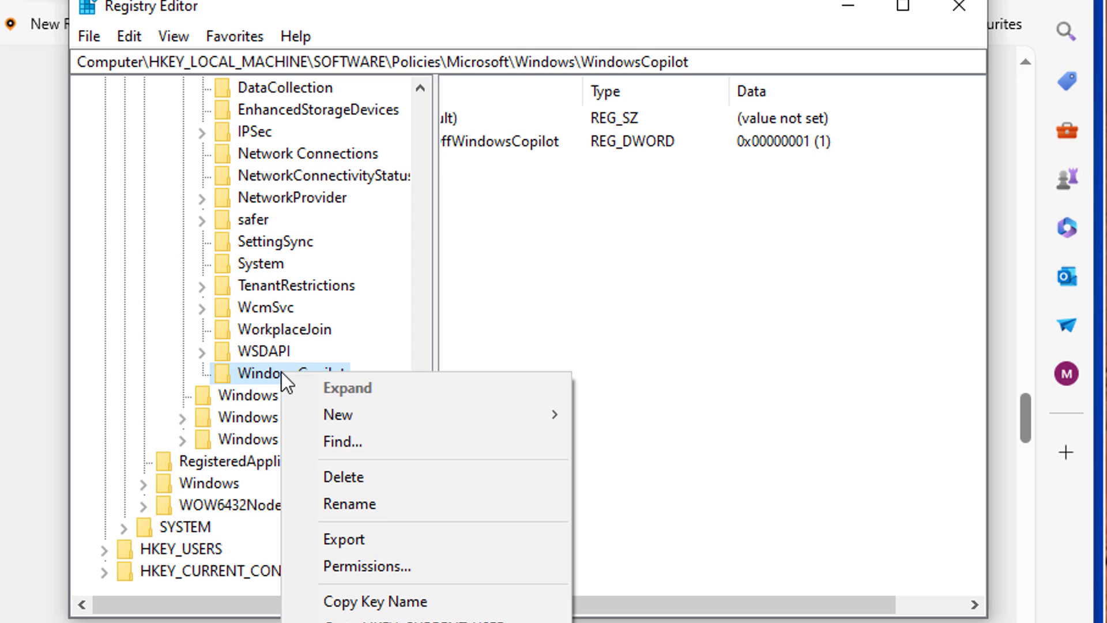
click(340, 472)
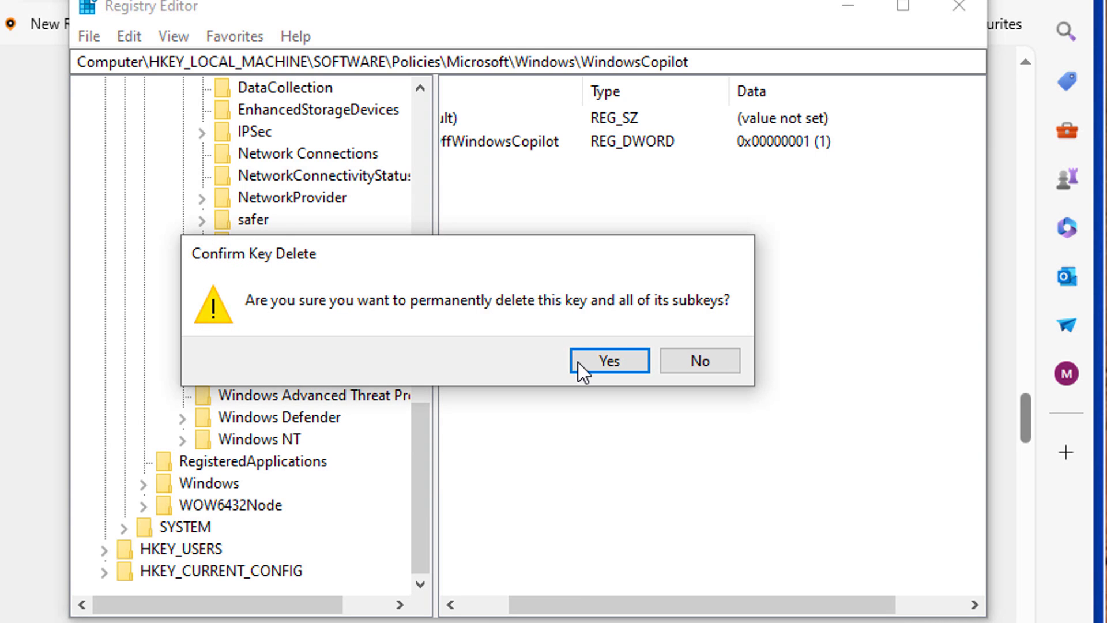
click(608, 365)
scroll(308, 324, up, 3)
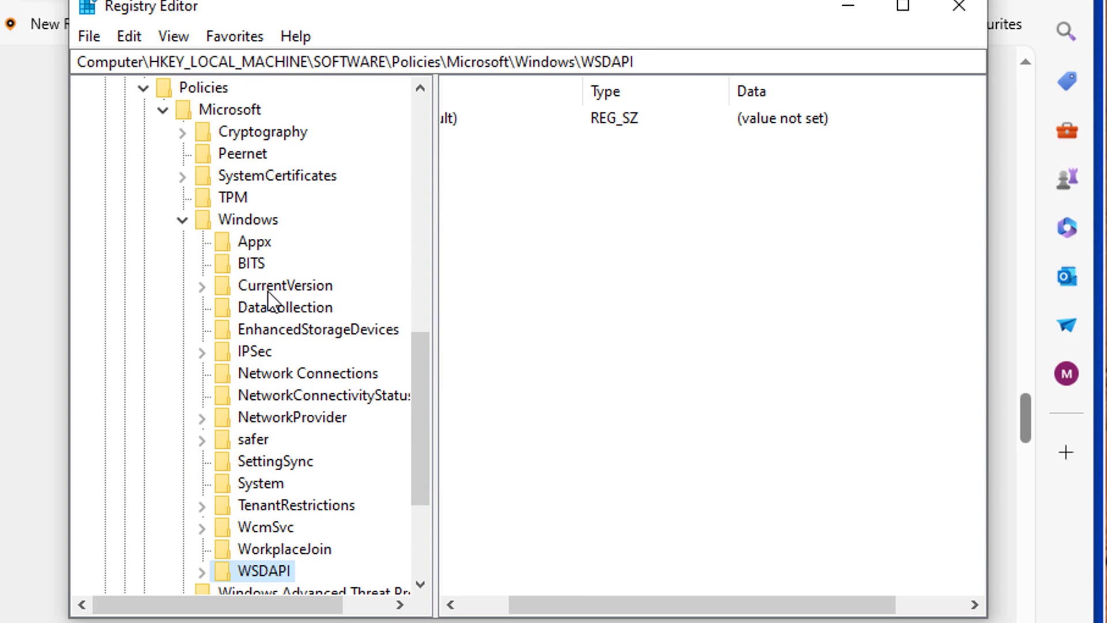
click(240, 222)
Step: Create a new WindowsCopilot subkey under the HKEY_LOCAL_MACHINE Windows policies key
right_click(245, 219)
mouse_move(301, 261)
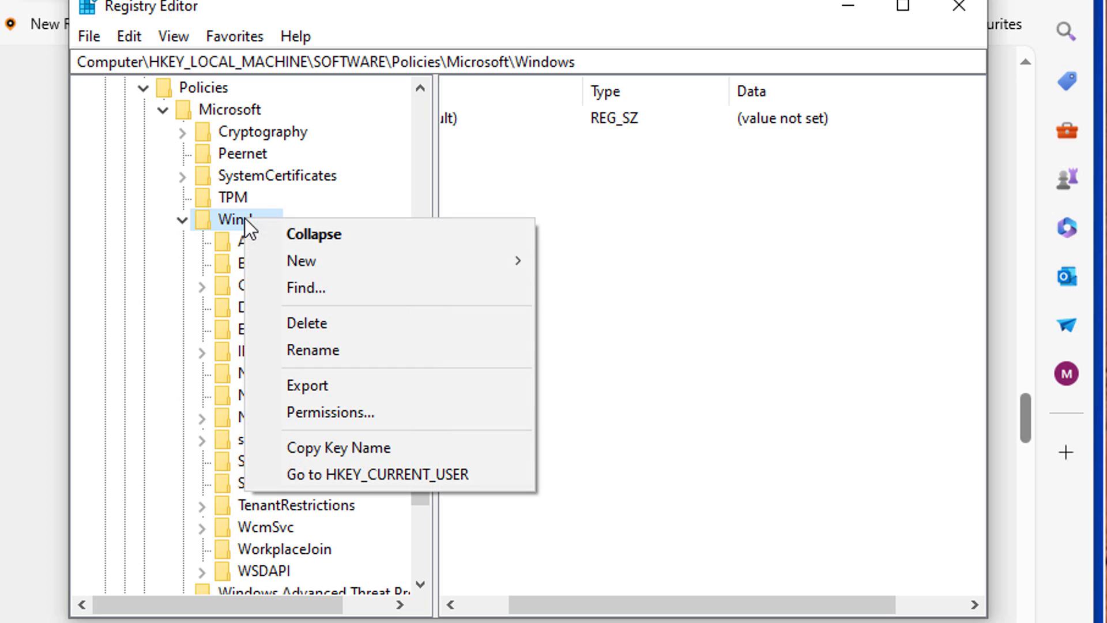
click(568, 262)
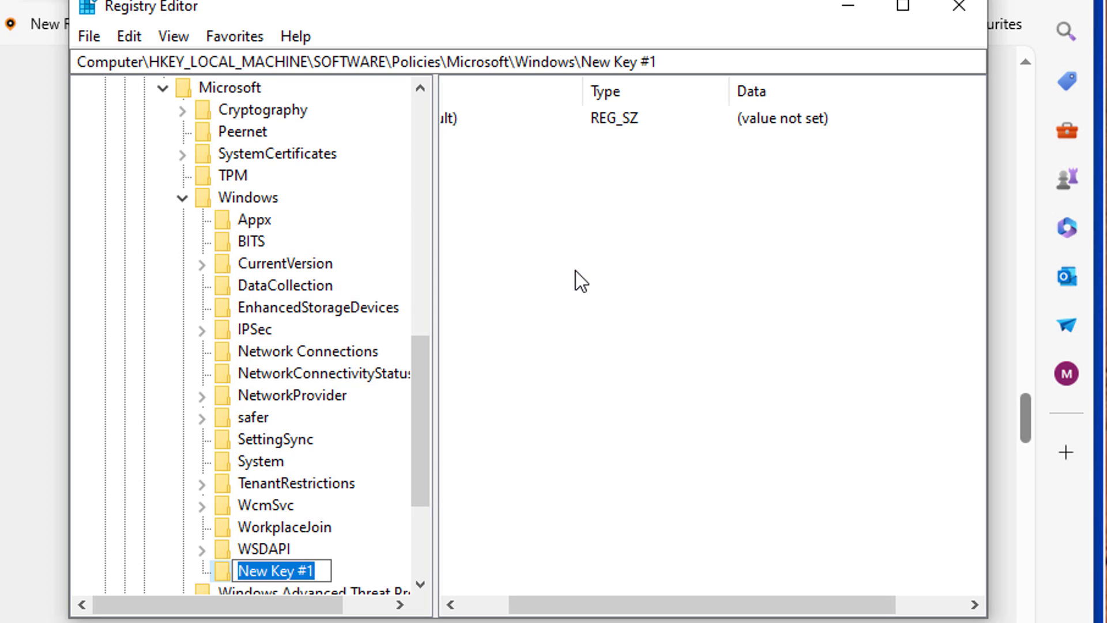
text(Win)
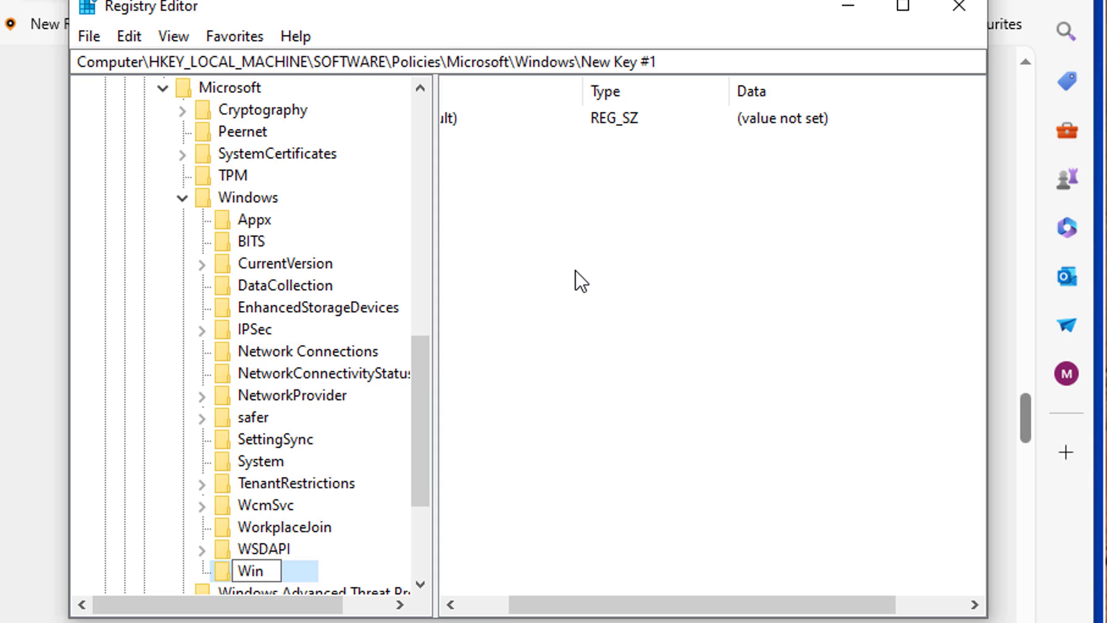
text(dowsCop)
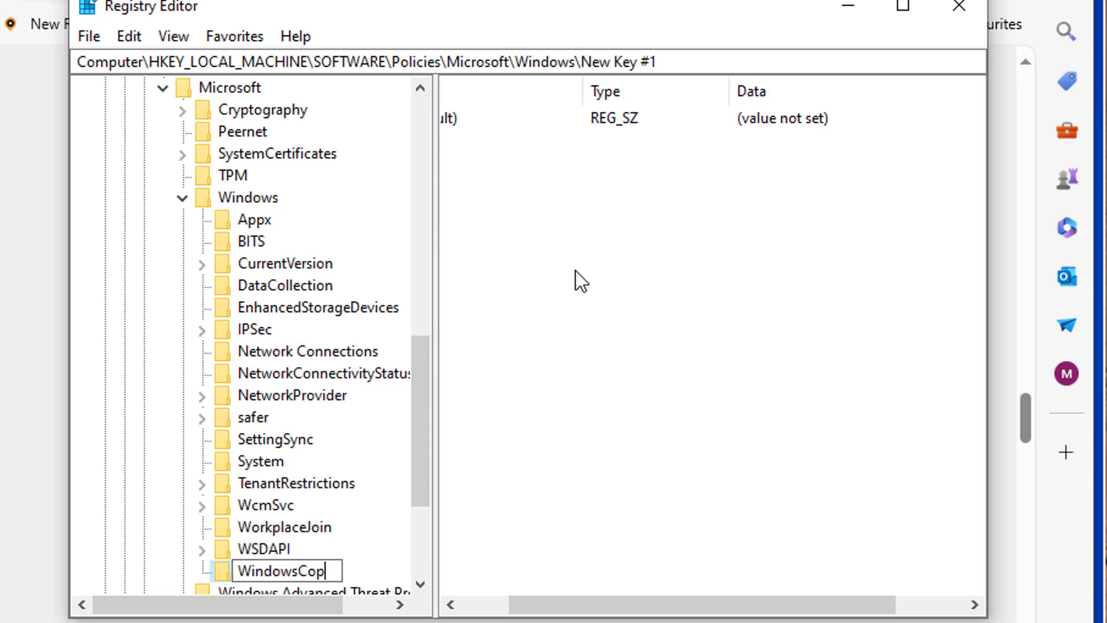
text(ilot)
key(Return)
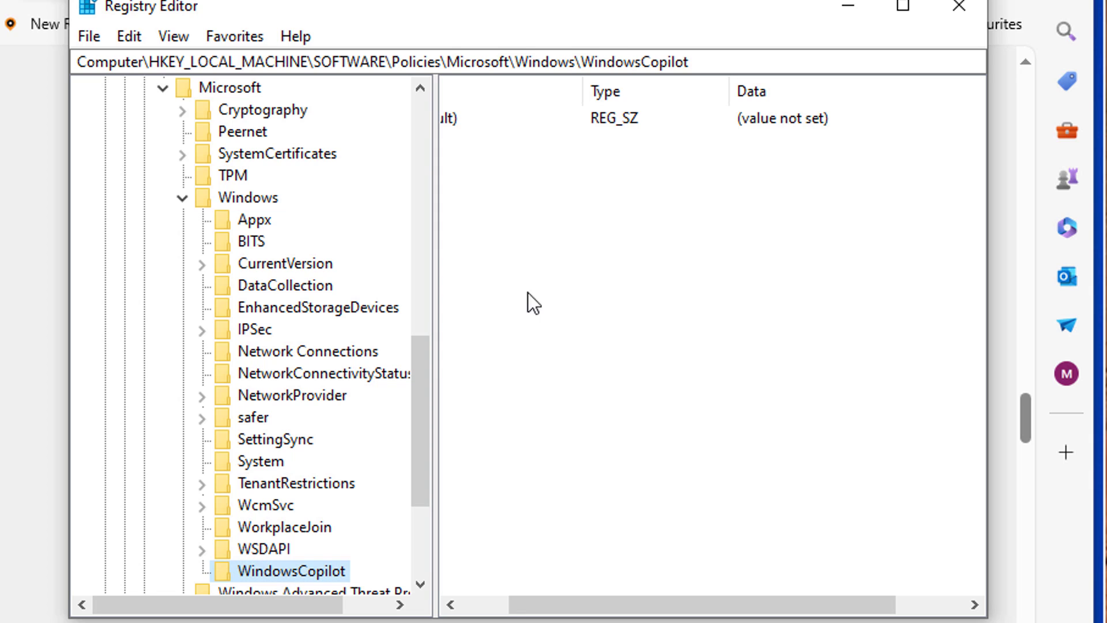
drag(567, 595, 519, 595)
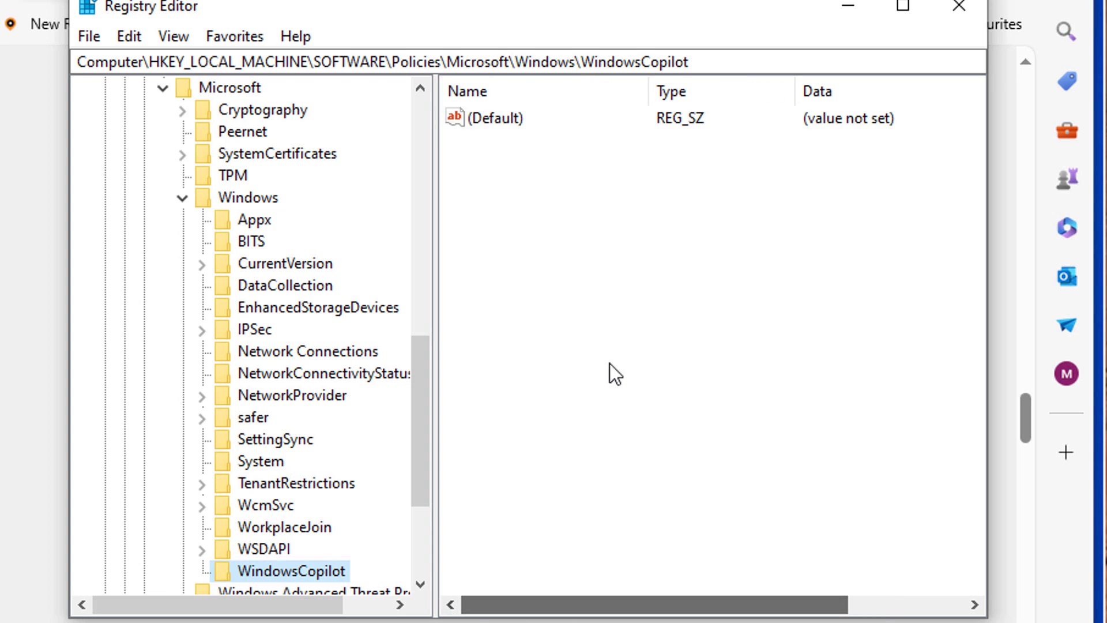
Step: Add a TurnOffWindowsCopilot DWORD (32-bit) value to WindowsCopilot and set it to 1
right_click(611, 285)
mouse_move(670, 299)
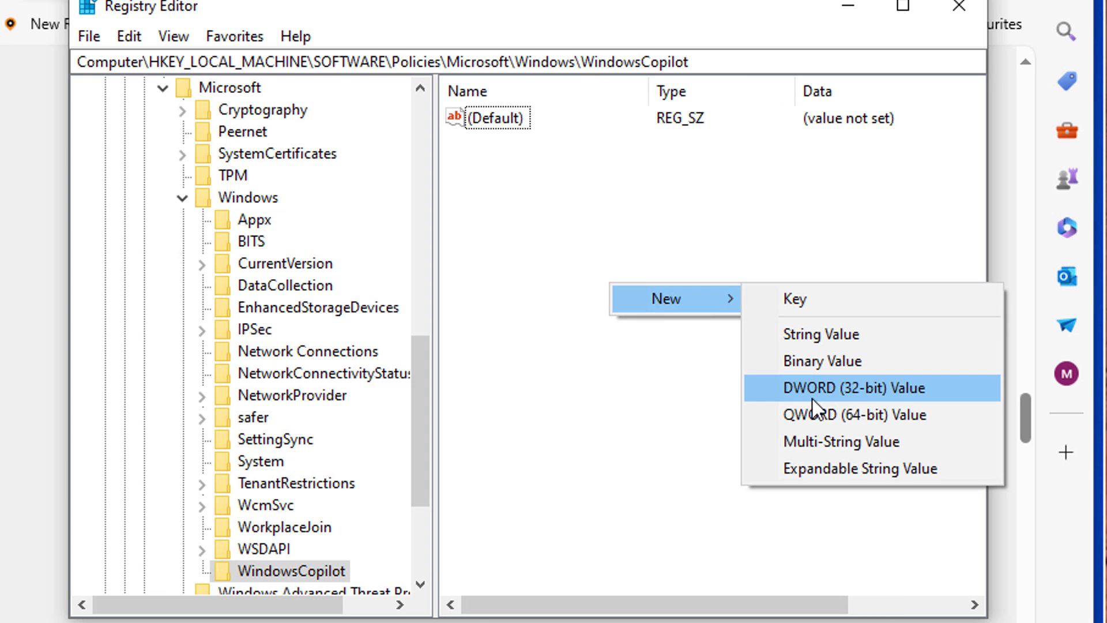
click(812, 397)
text(Tur)
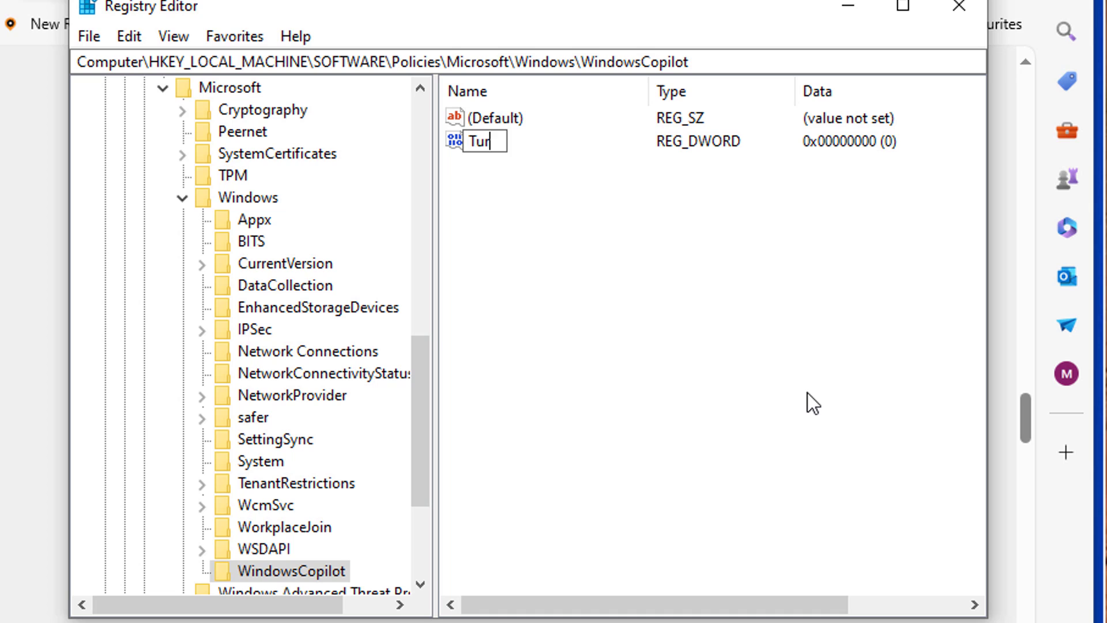
text(nOffWi)
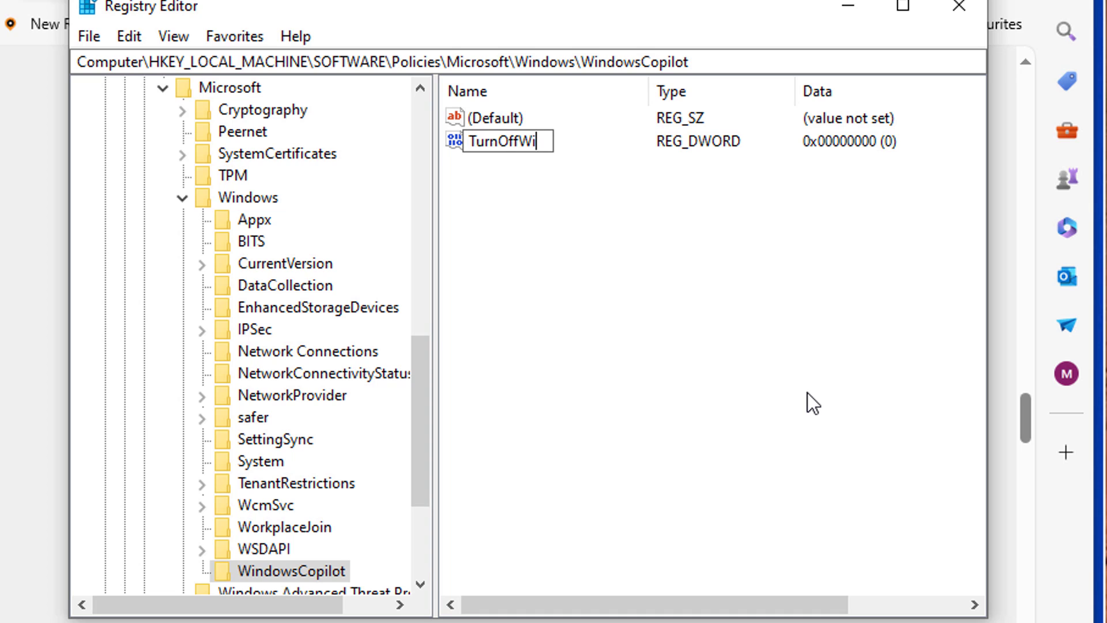
text(ndowsCop)
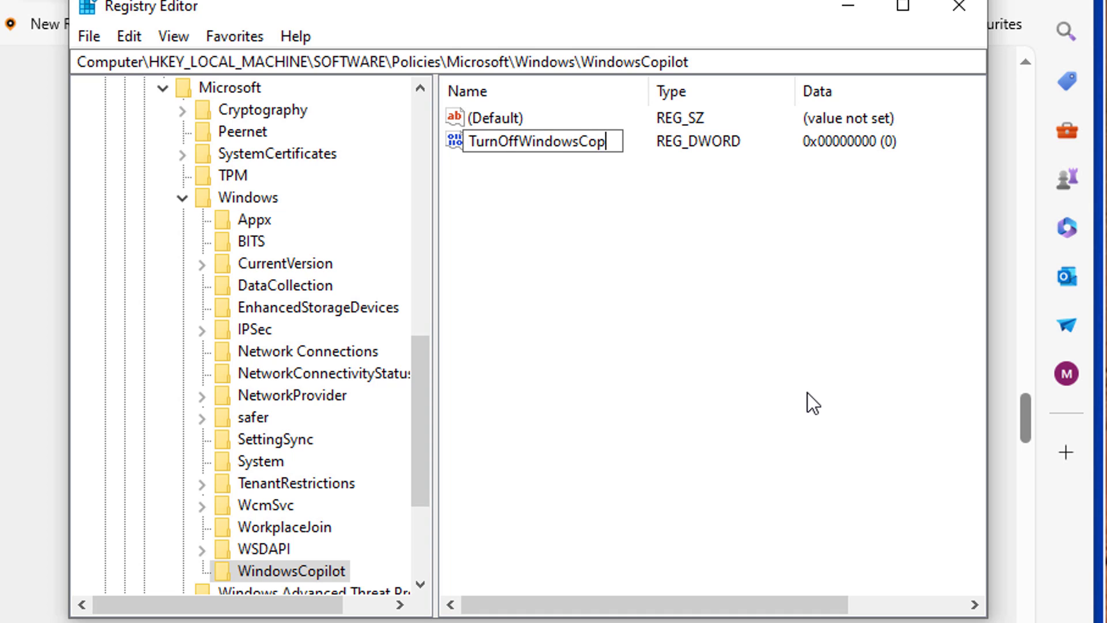
text(ilot)
key(Return)
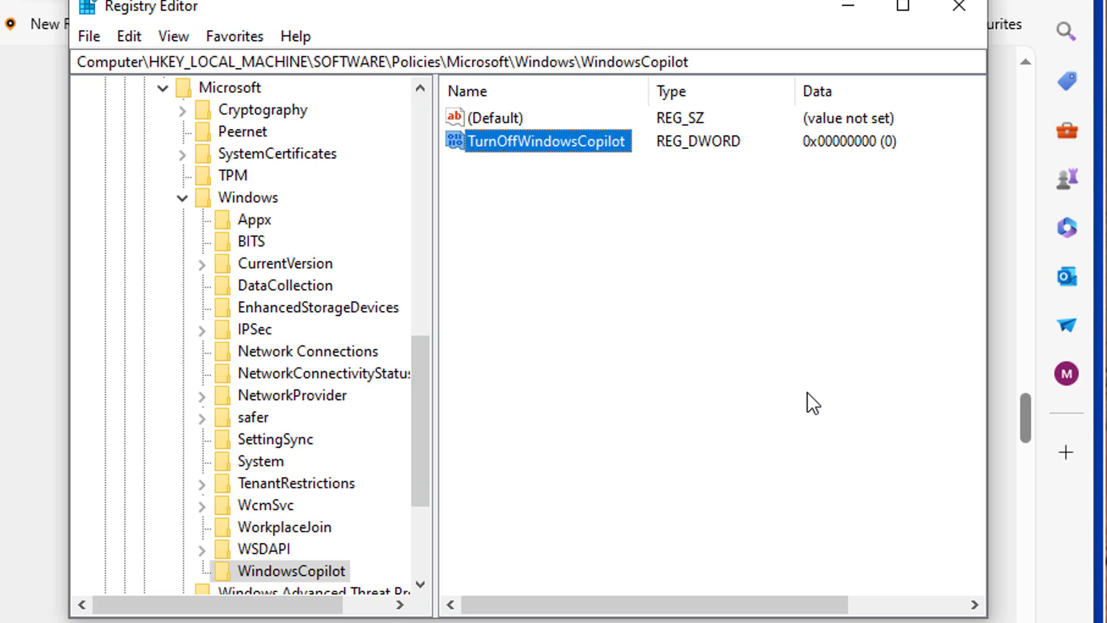
click(612, 274)
right_click(524, 143)
click(579, 157)
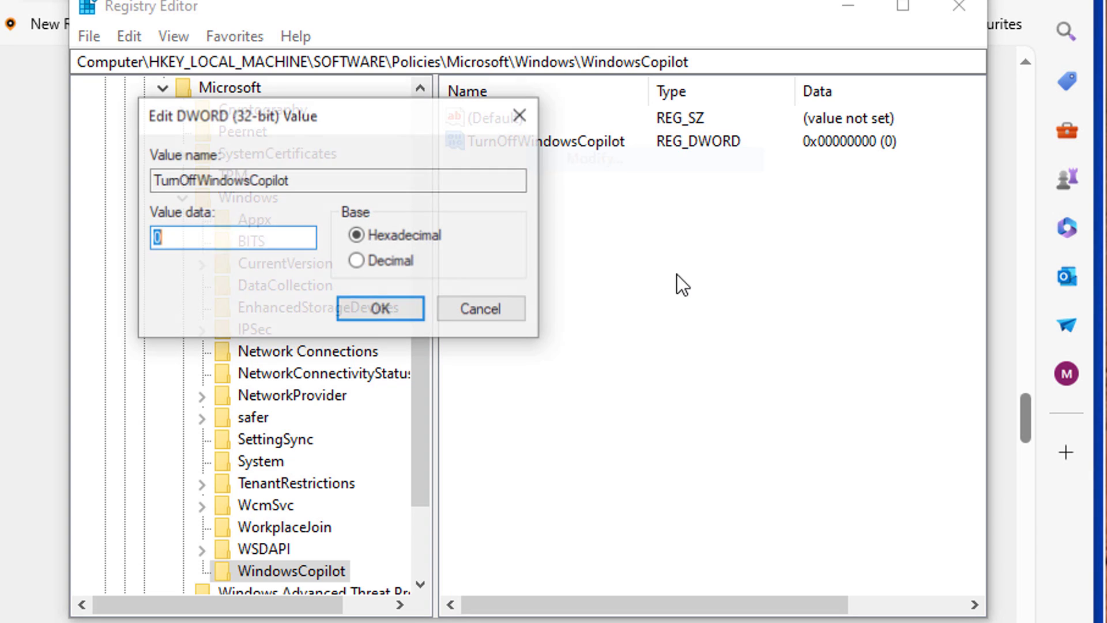
text(1)
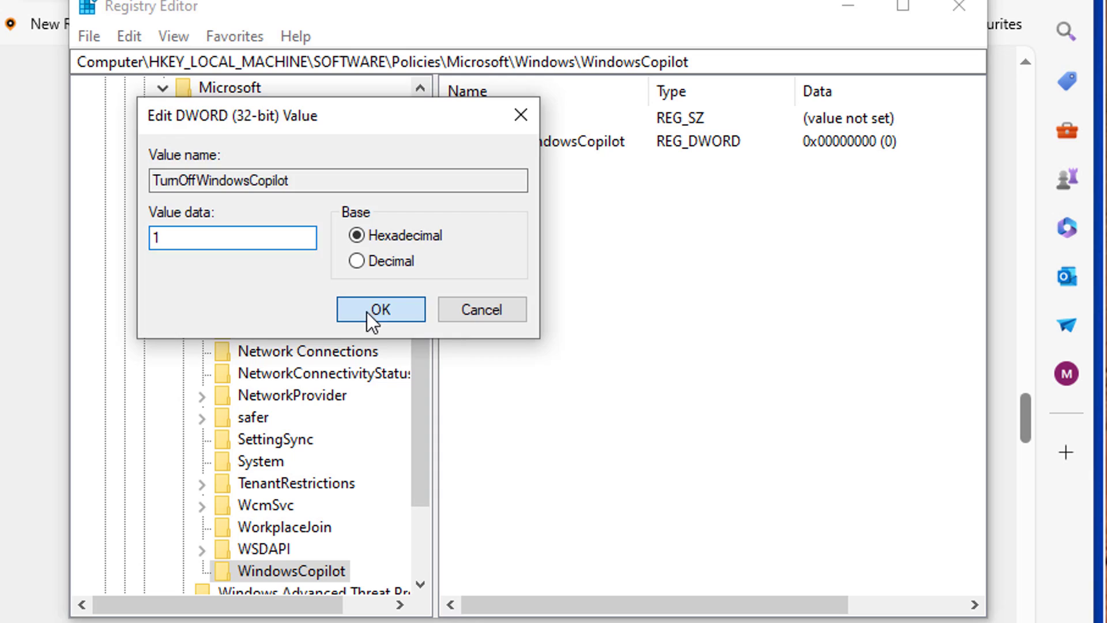
click(366, 314)
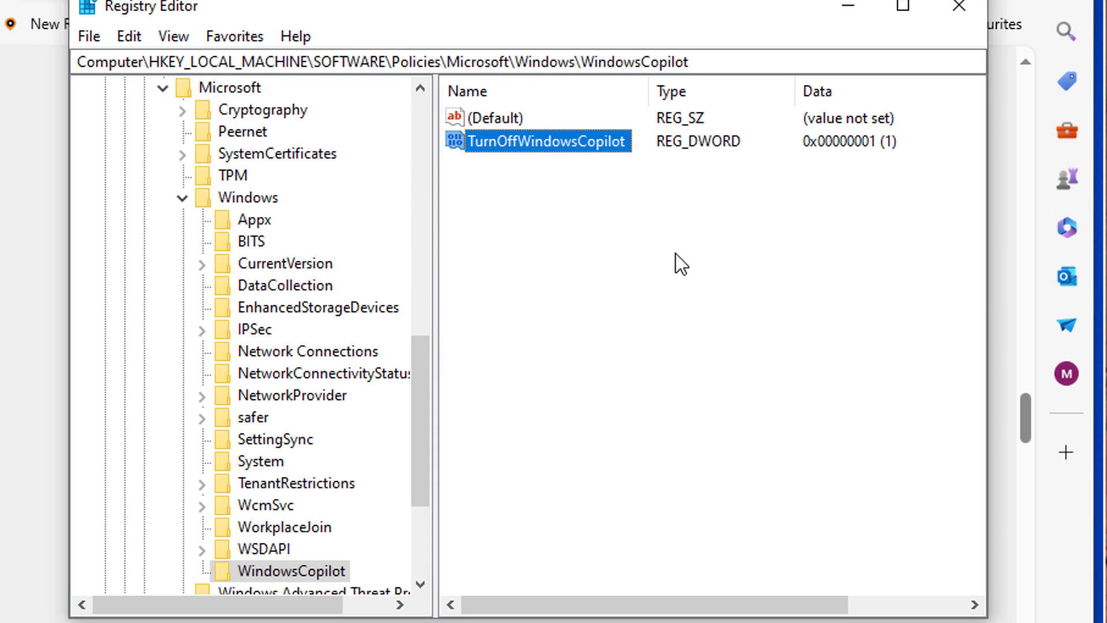
Step: Drag Registry Editor down to reveal the article's 'What If Windows 10 Still Does Not Turnoff Copilot?' section
drag(600, 22, 602, 88)
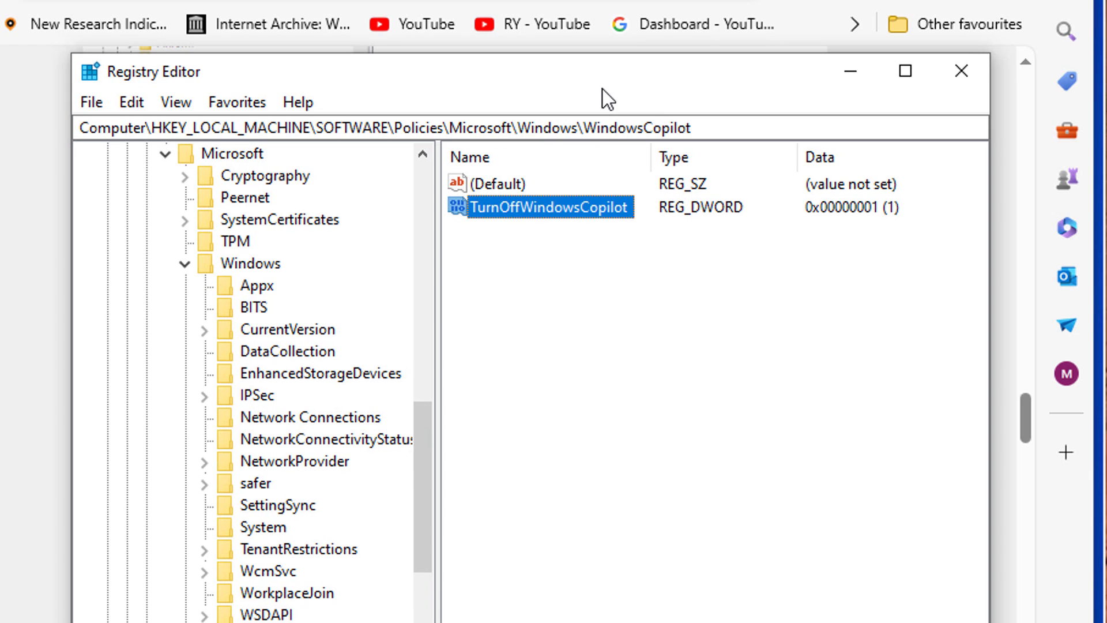
click(608, 283)
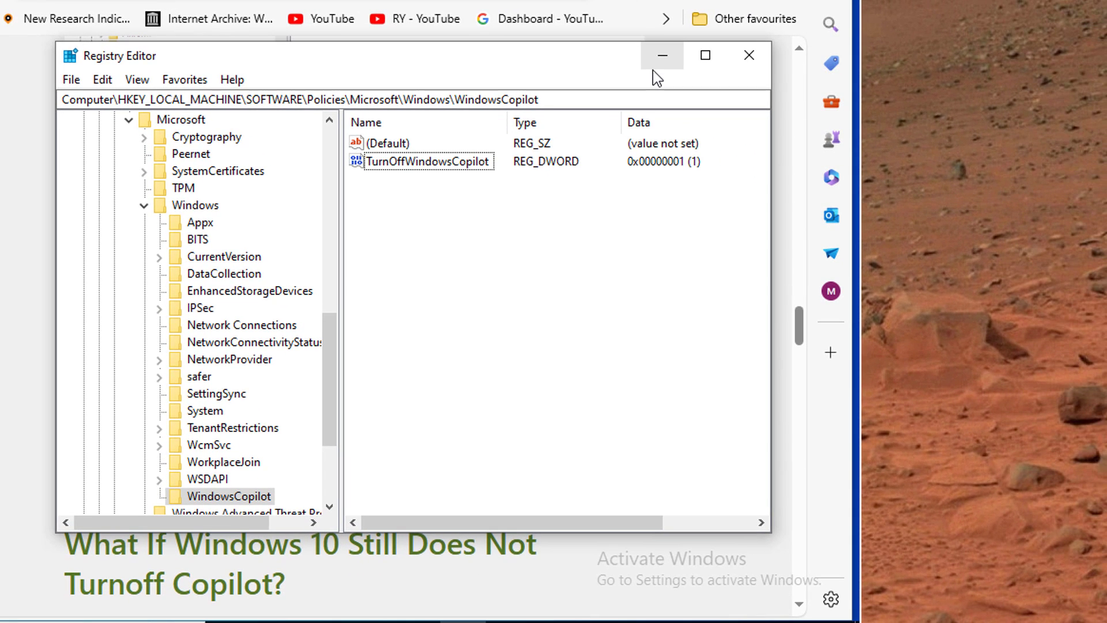
Step: Minimize Registry Editor and scroll the article to 'What If Windows 10 Still Does Not Turnoff Copilot?'
click(662, 56)
scroll(338, 168, down, 1)
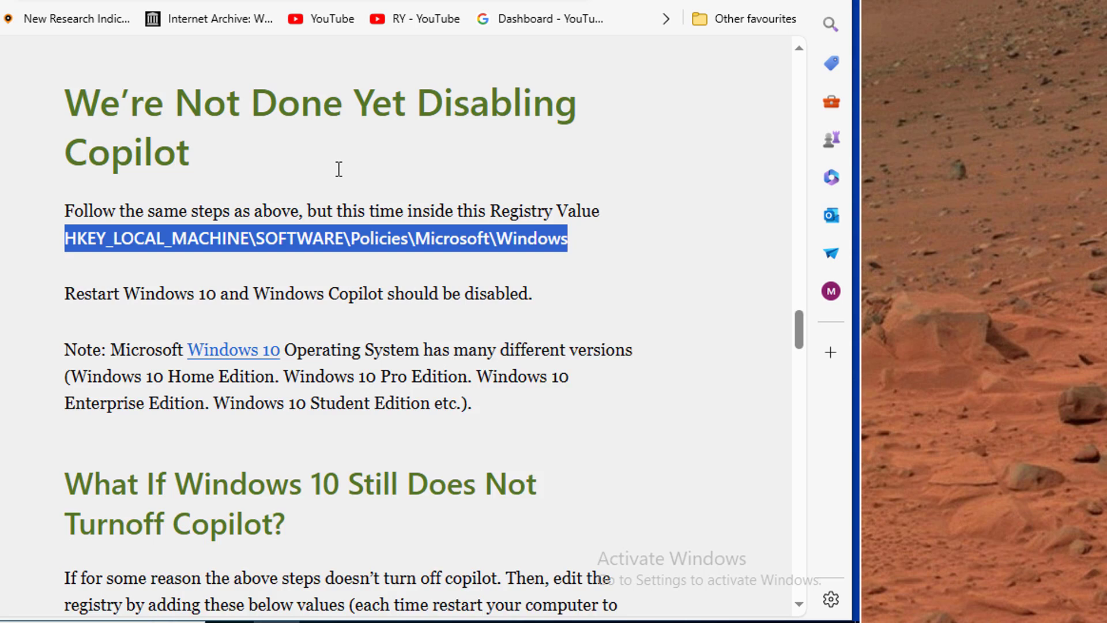
scroll(339, 168, down, 2)
scroll(339, 168, down, 3)
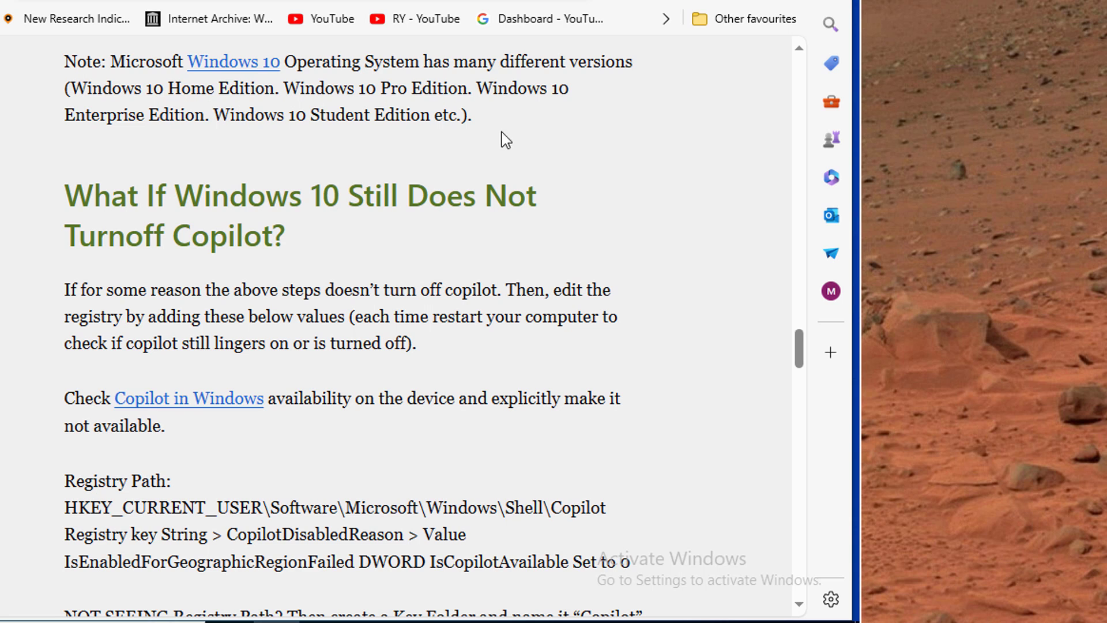
scroll(439, 155, down, 3)
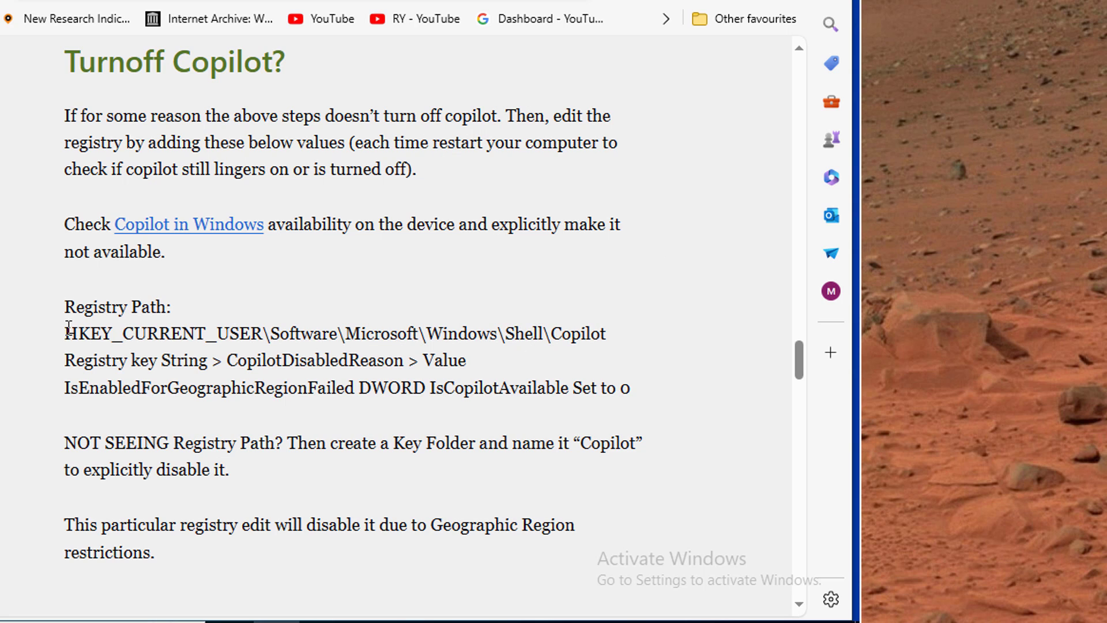
Step: Copy the HKEY_CURRENT_USER\Software\Microsoft\Windows\Shell path and highlight CopilotDisabledReason in the article
drag(65, 333, 541, 334)
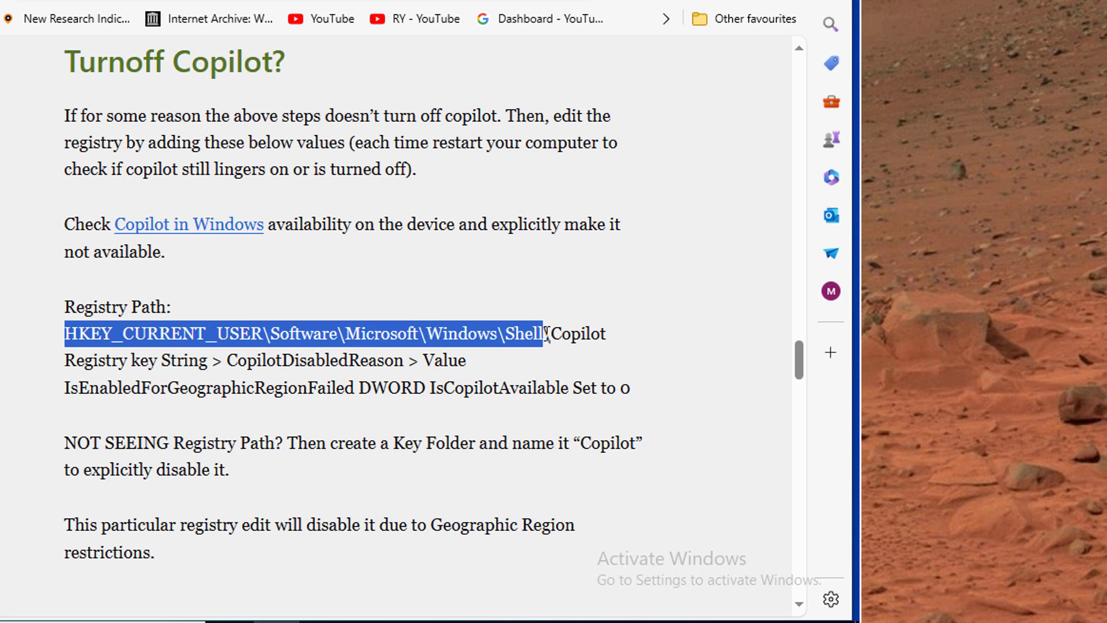
drag(541, 333, 538, 334)
right_click(427, 335)
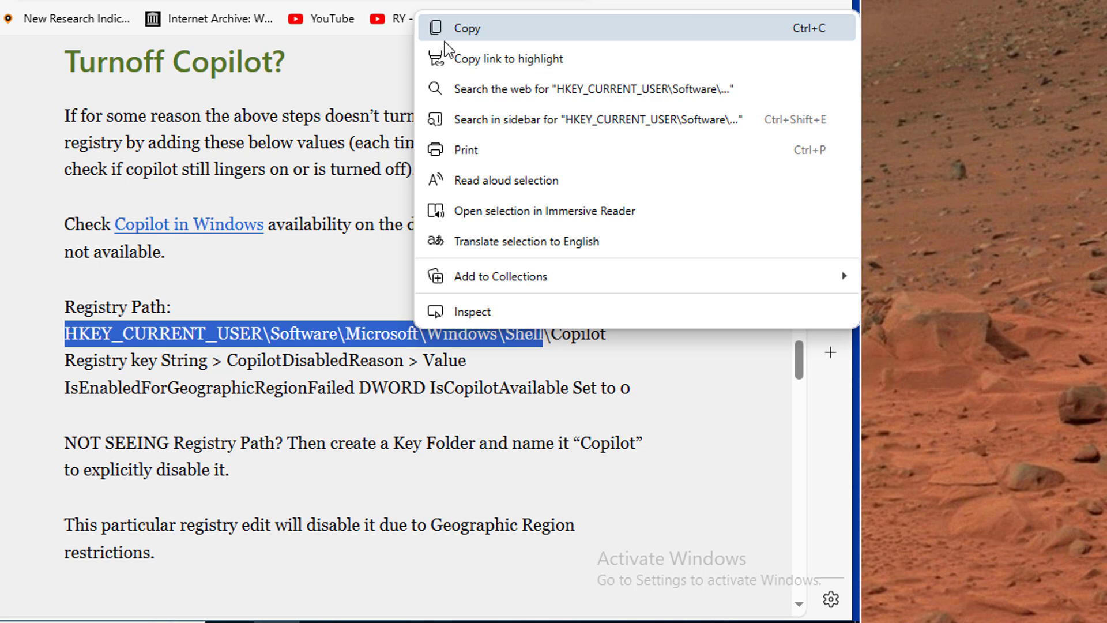
click(519, 29)
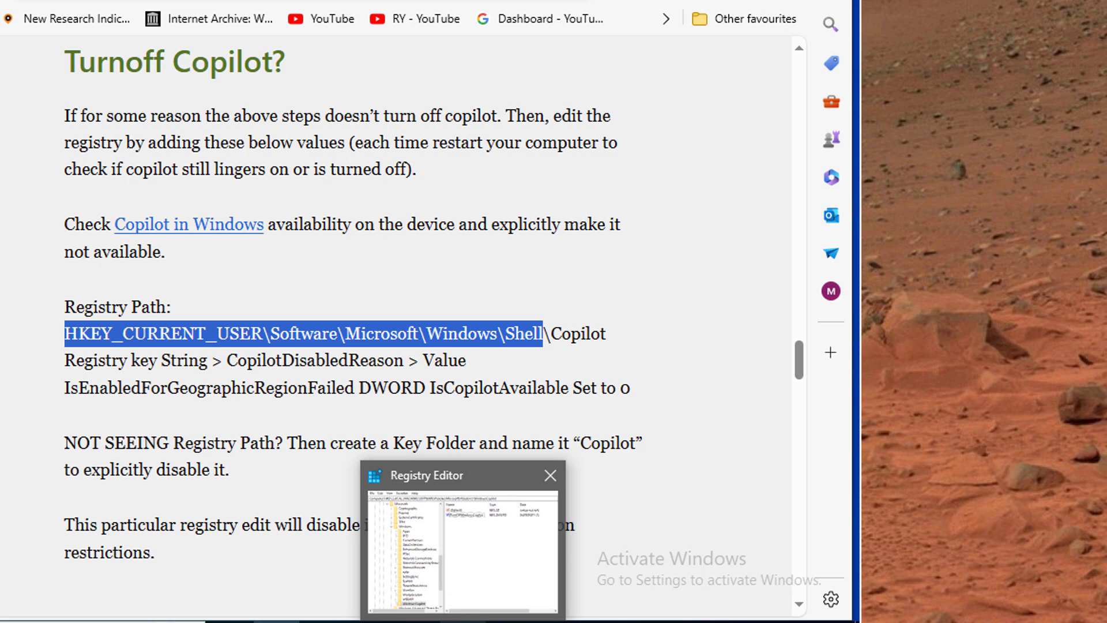
double_click(395, 369)
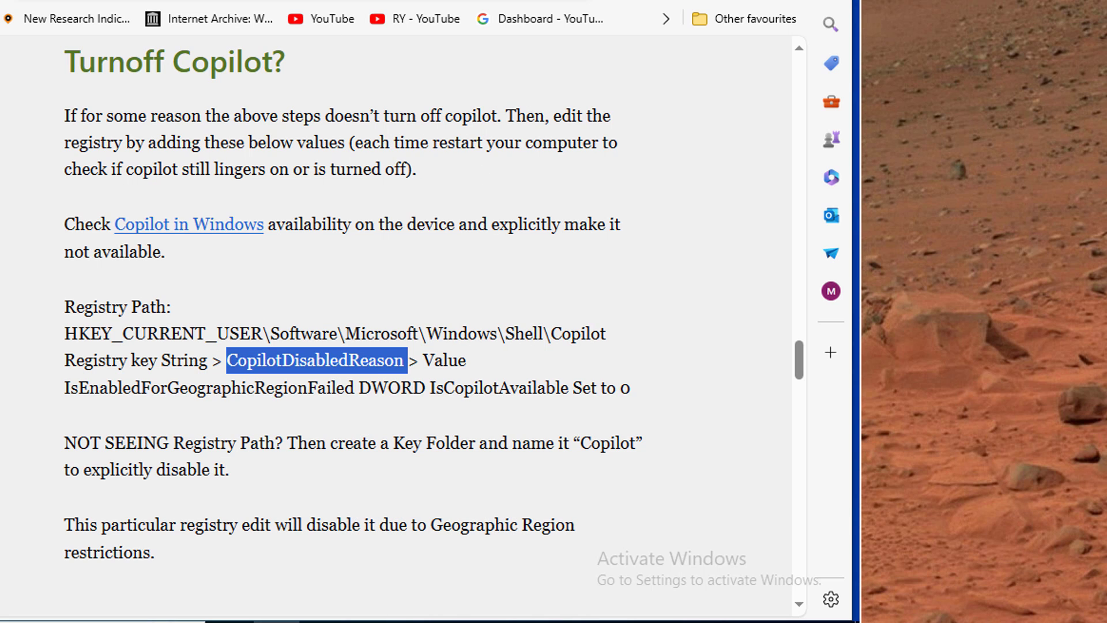
Step: Copy the full HKEY_CURRENT_USER Shell\Copilot registry path from the article
key(alt+Tab)
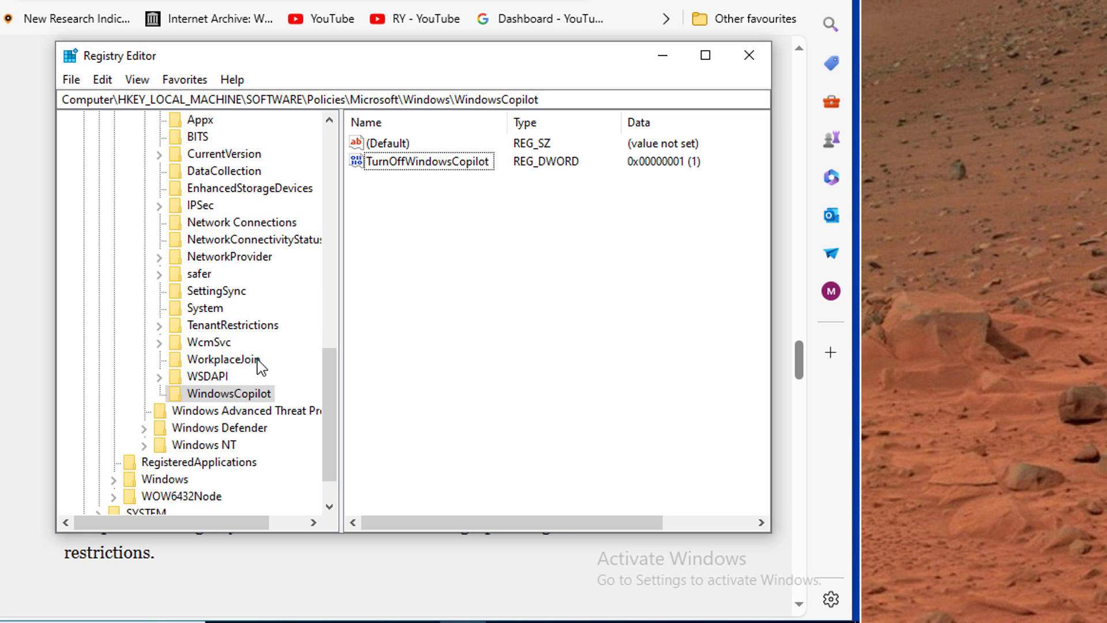
scroll(257, 366, down, 1)
scroll(236, 375, up, 3)
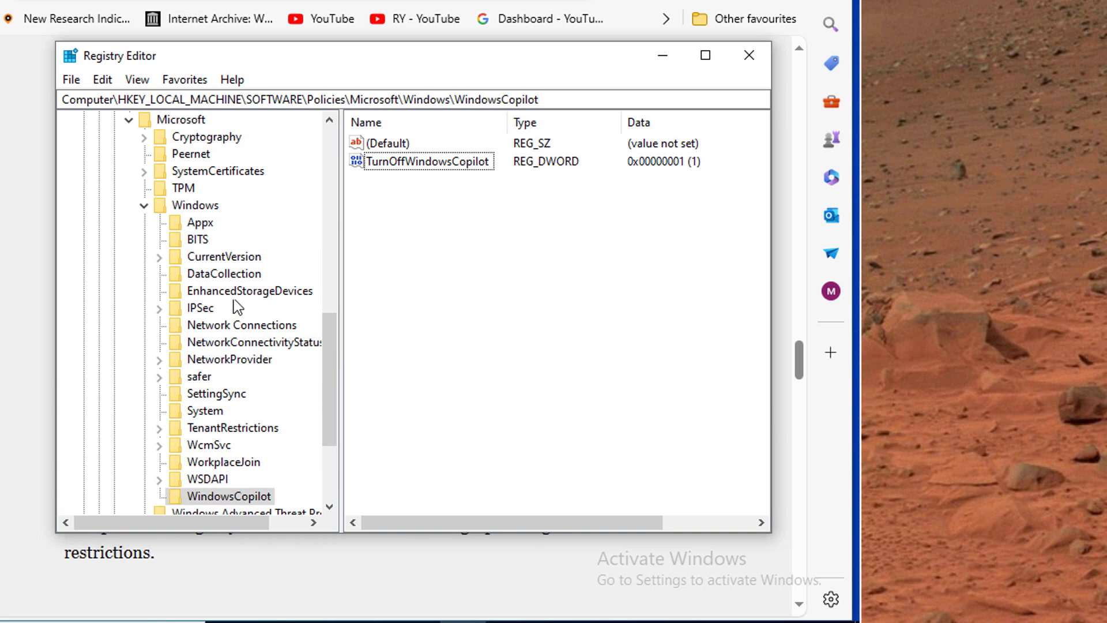
click(3, 363)
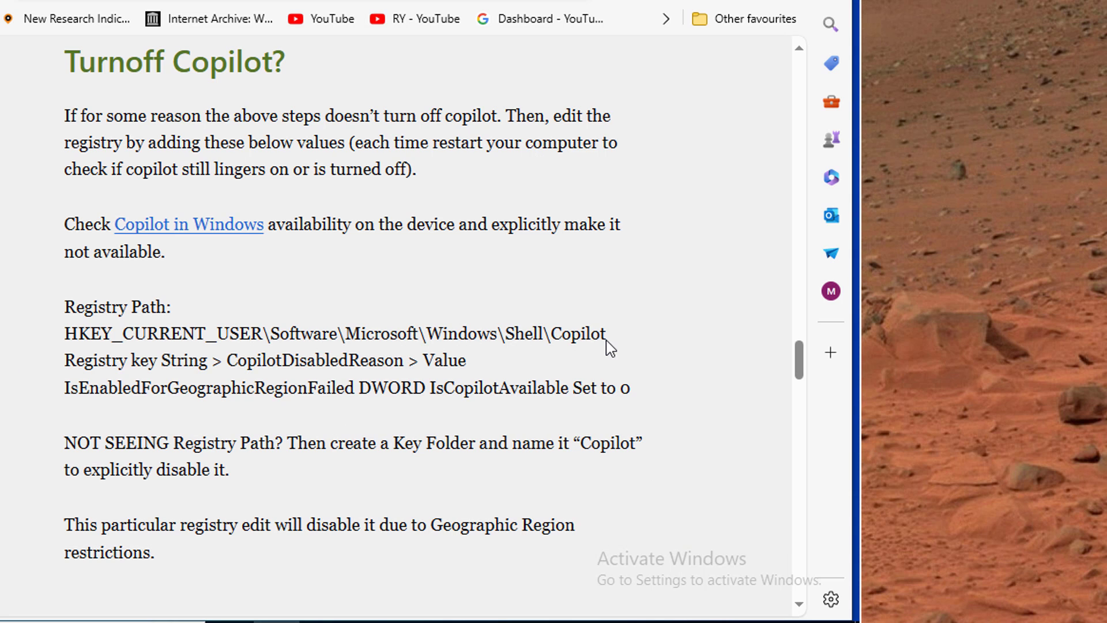
drag(610, 339, 26, 341)
right_click(194, 333)
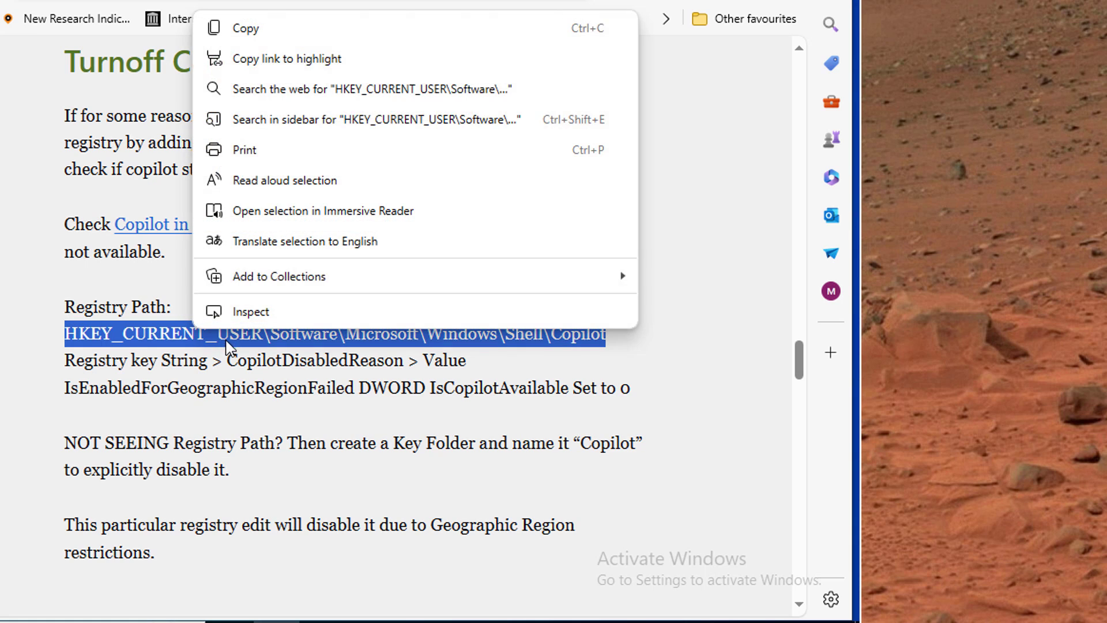
click(242, 34)
Step: Paste the Copilot registry path into Registry Editor's address bar and go to it
key(alt+Tab)
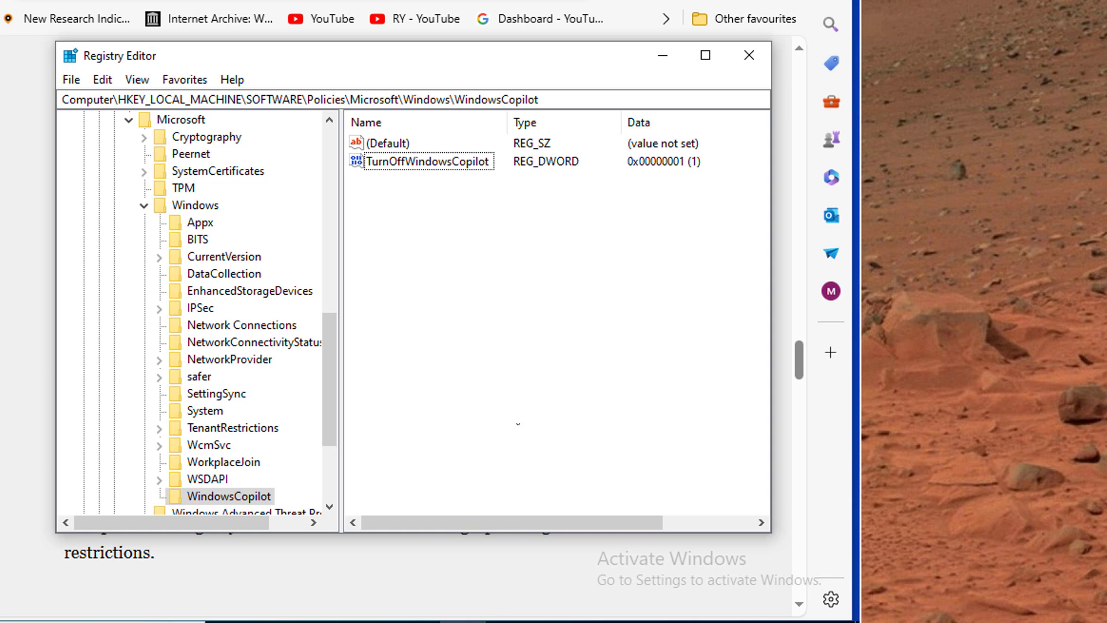
drag(163, 99, 667, 103)
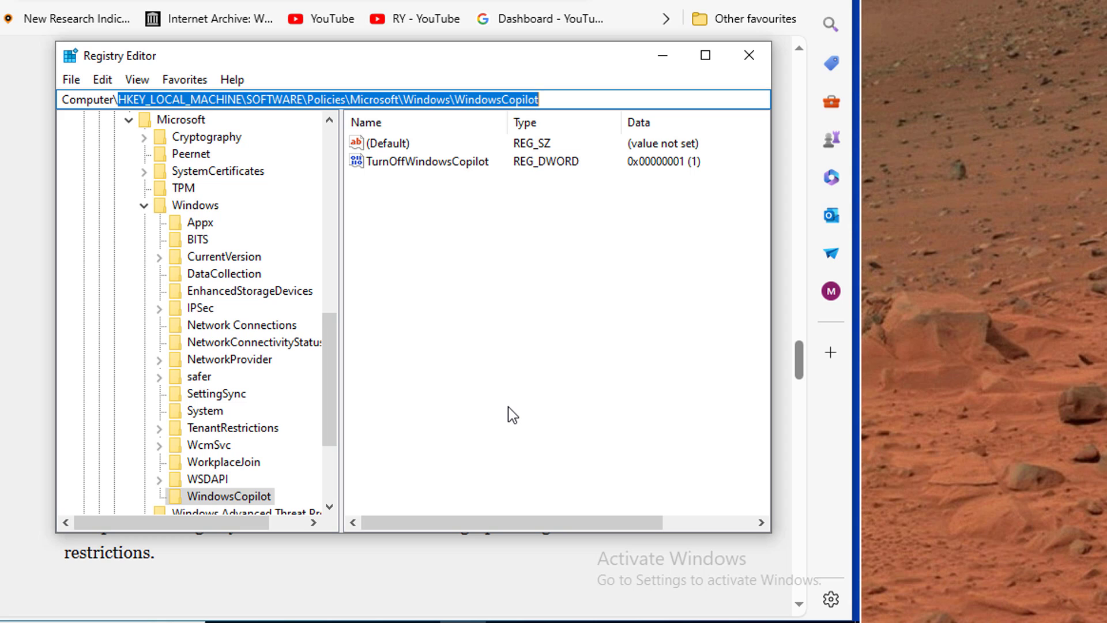
key(BackSpace)
key(ctrl+v)
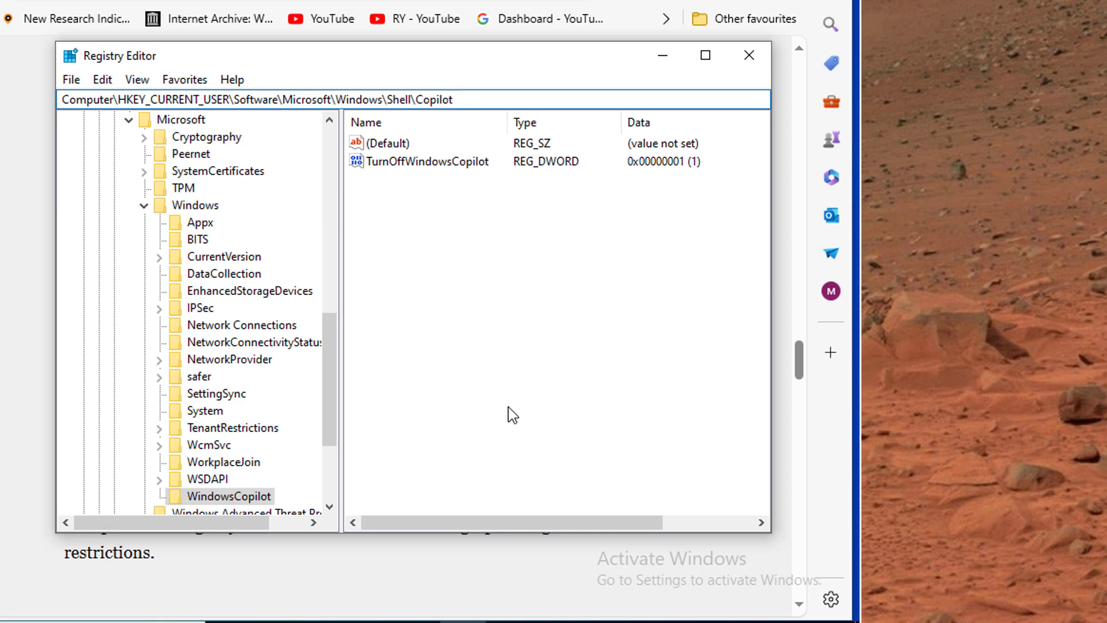
key(Return)
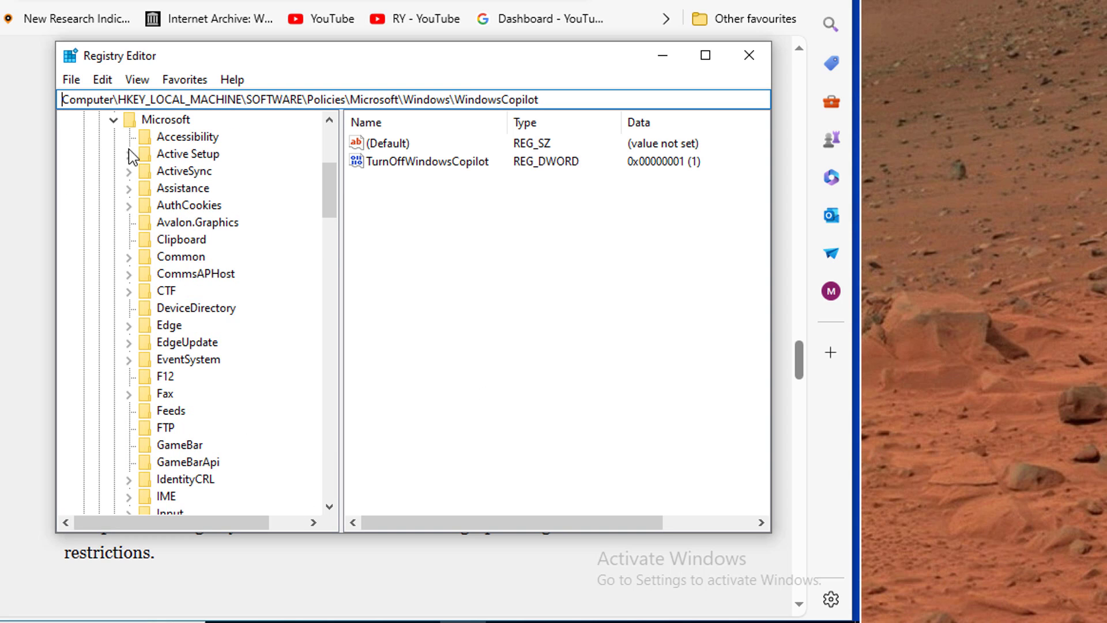
Step: Expand HKEY_CURRENT_USER, SOFTWARE and Microsoft in the registry tree
scroll(133, 199, up, 5)
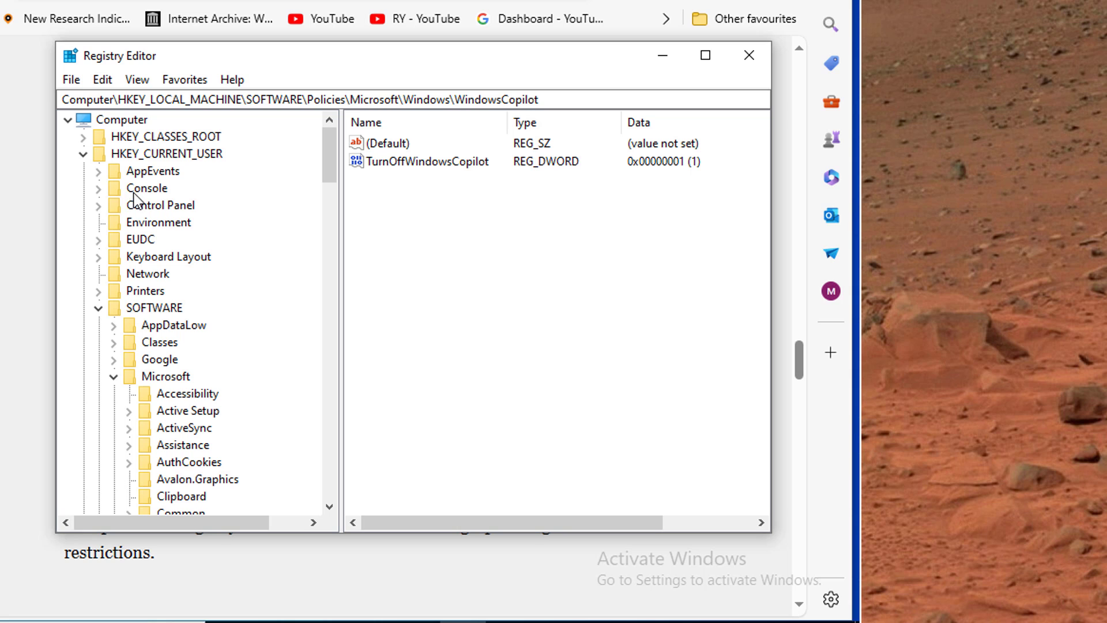
click(140, 153)
drag(333, 65, 345, 81)
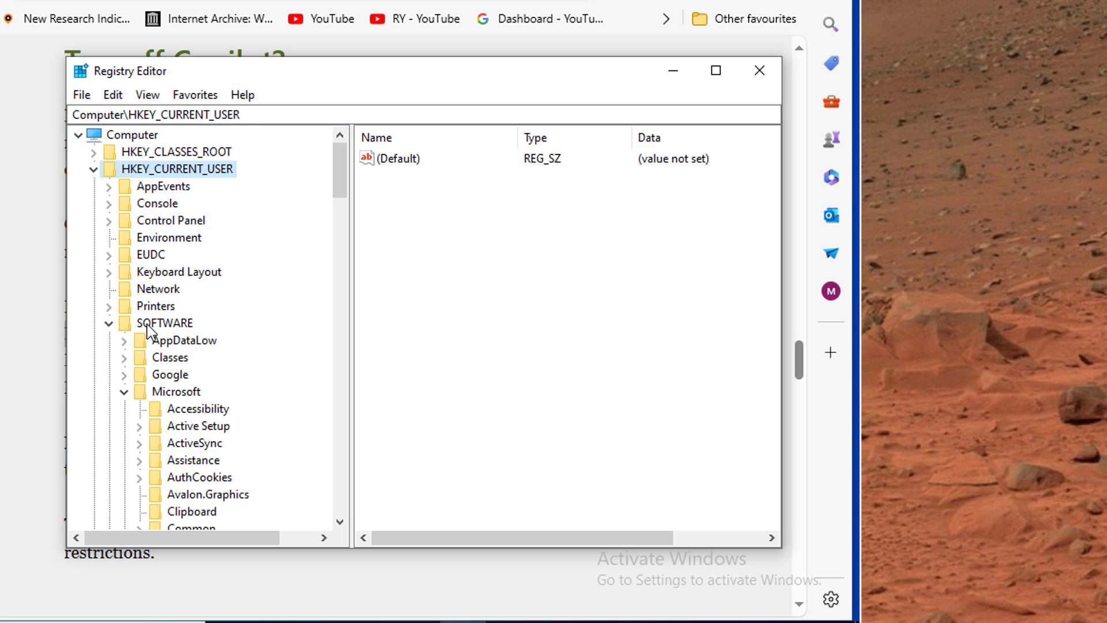
click(155, 323)
click(179, 392)
scroll(188, 425, down, 4)
scroll(188, 425, down, 5)
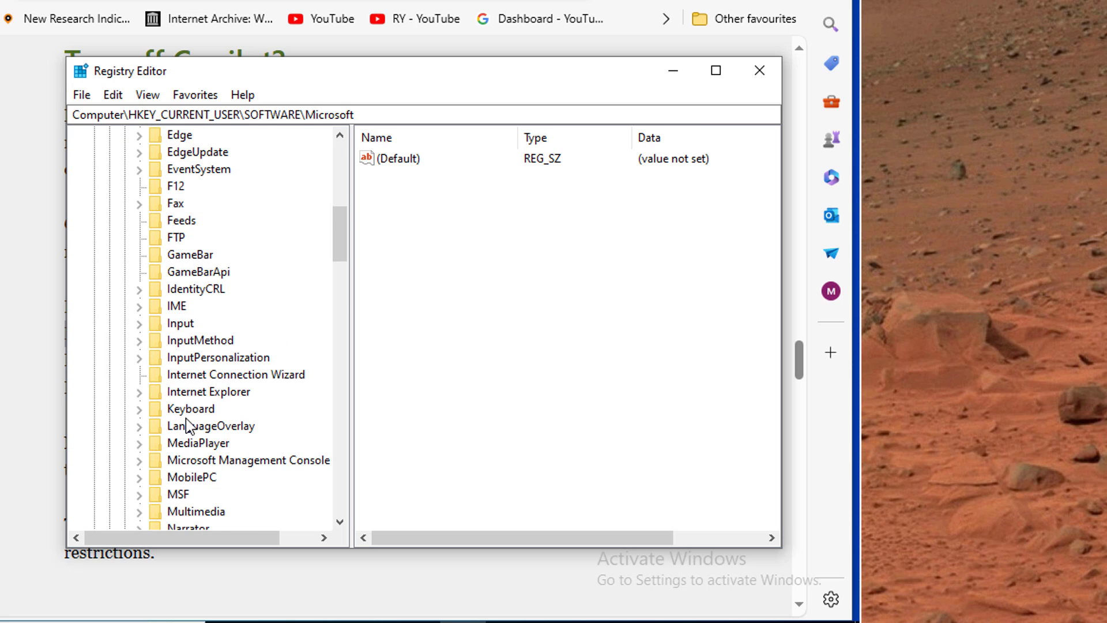
scroll(188, 425, down, 6)
Step: Expand the Windows key and select its Shell subkey
mouse_move(376, 82)
mouse_down()
mouse_move(233, 455)
mouse_move(354, 136)
mouse_move(341, 116)
mouse_up()
scroll(188, 459, down, 2)
scroll(184, 460, down, 5)
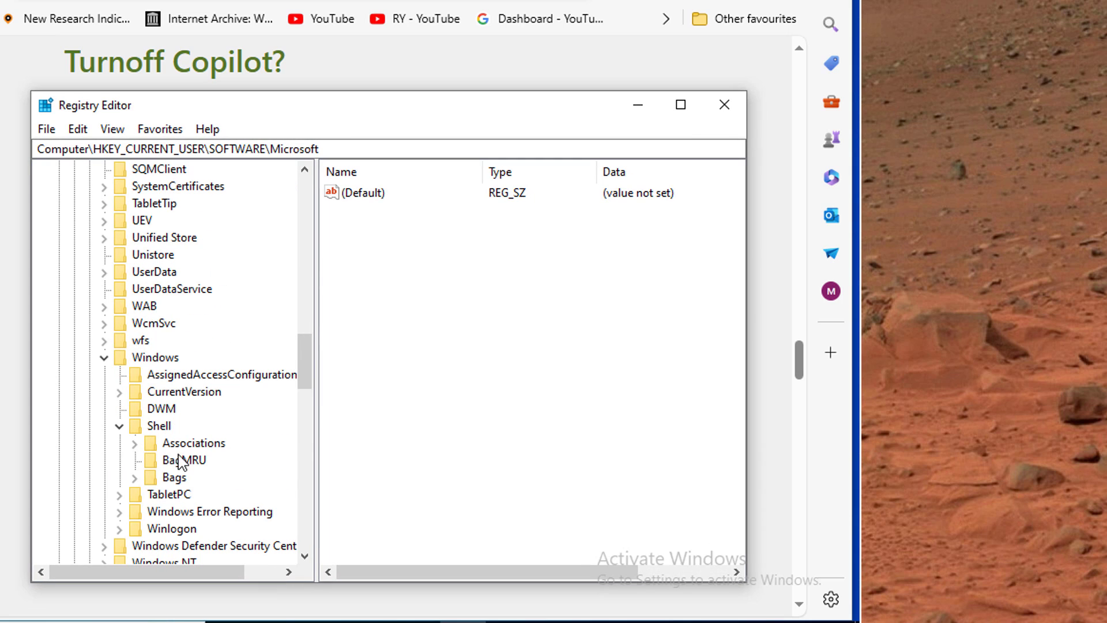
click(161, 359)
click(158, 427)
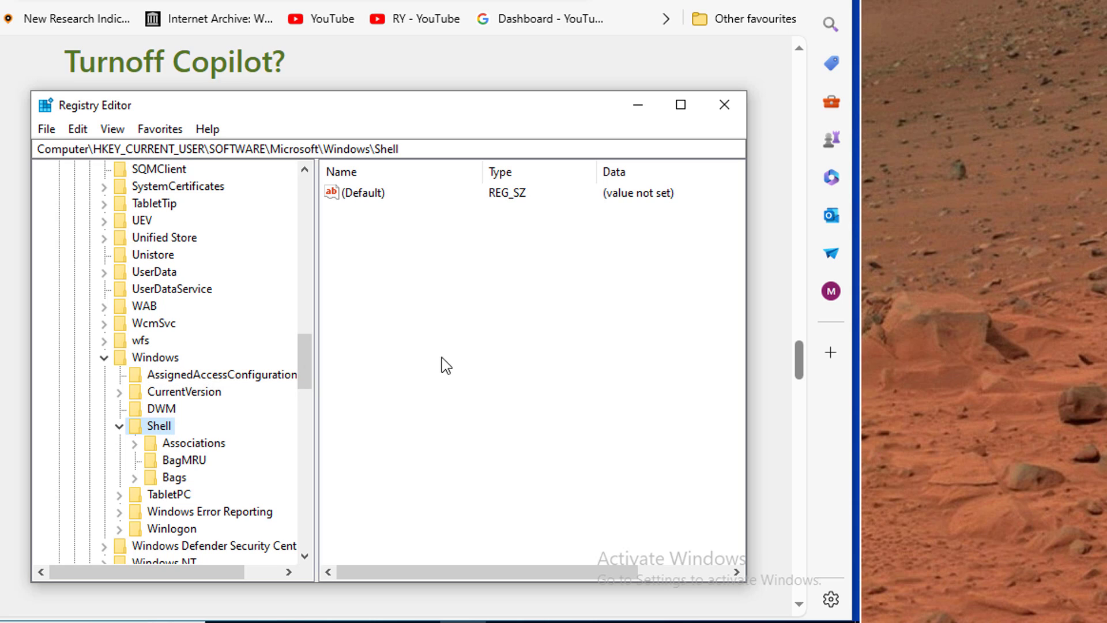
Step: Create a new key named 'Copilot' under Shell, then bring the article forward
right_click(162, 427)
mouse_move(207, 246)
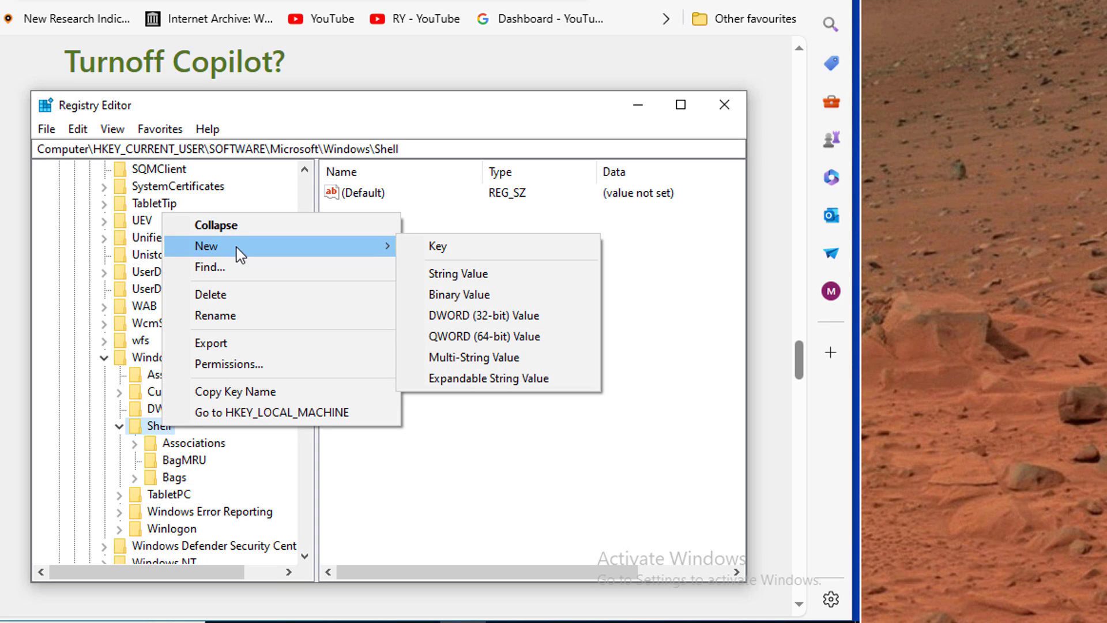
click(465, 248)
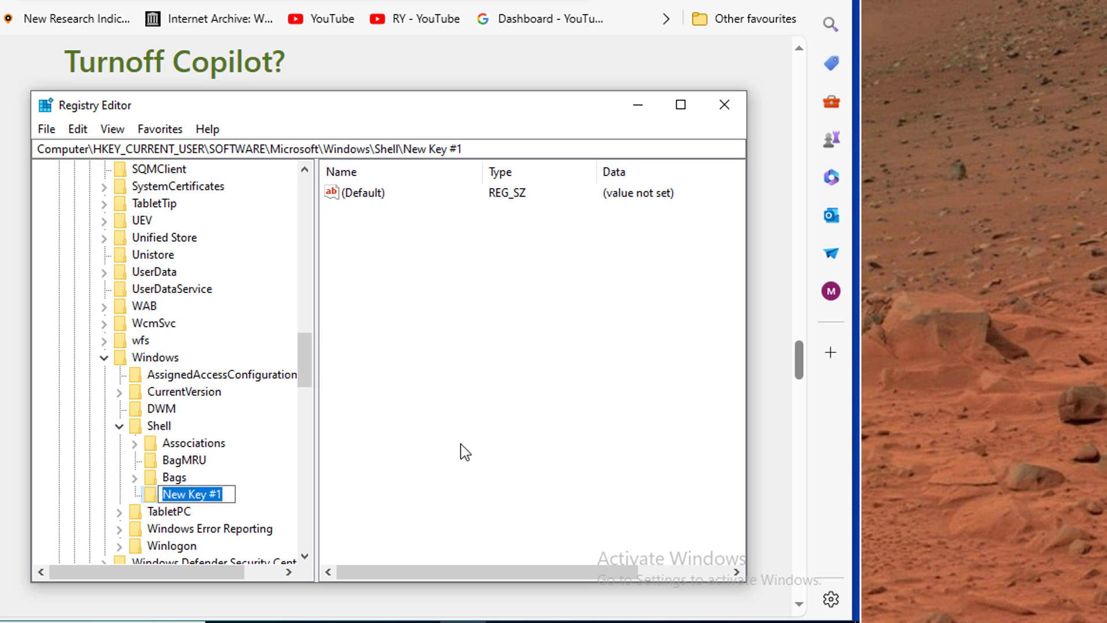
text(Copilo)
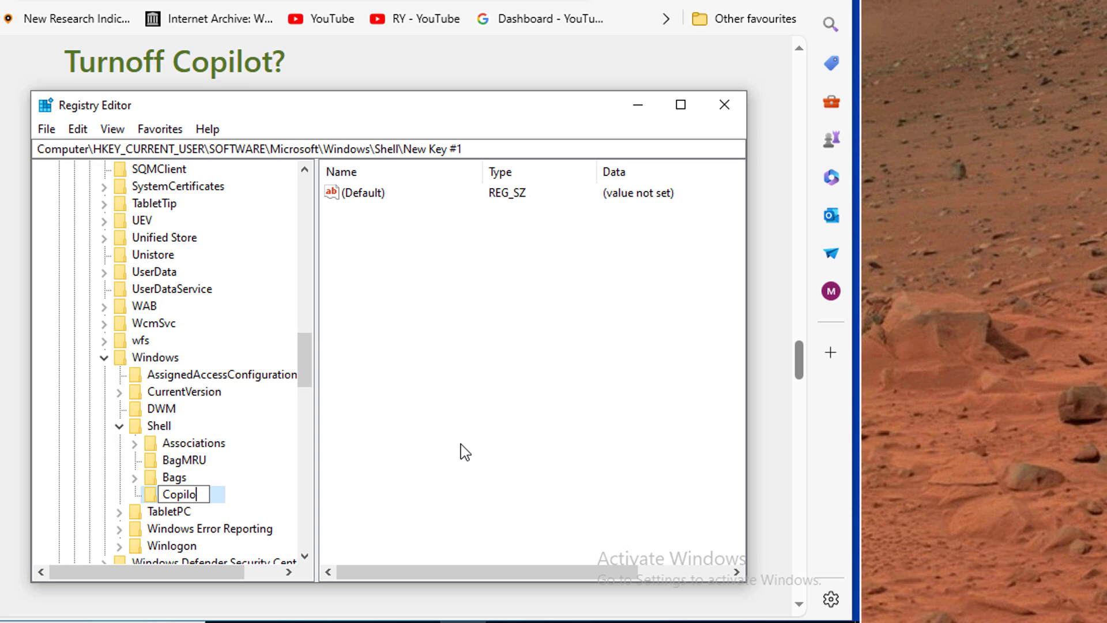
text(t)
key(Return)
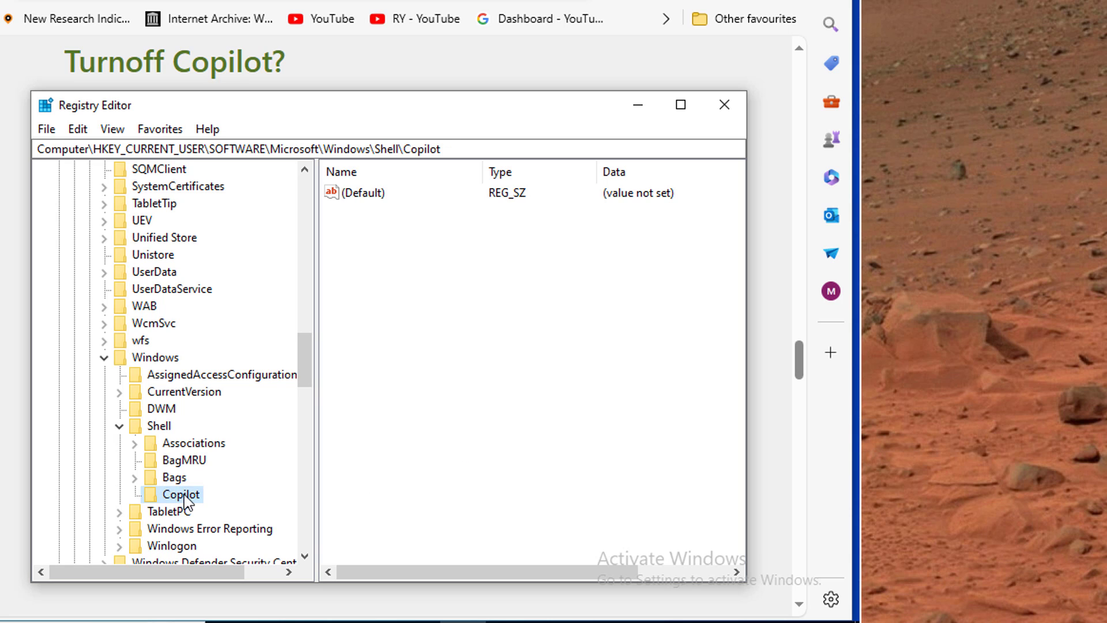
mouse_move(377, 106)
mouse_down()
mouse_move(330, 187)
mouse_move(413, 91)
mouse_up()
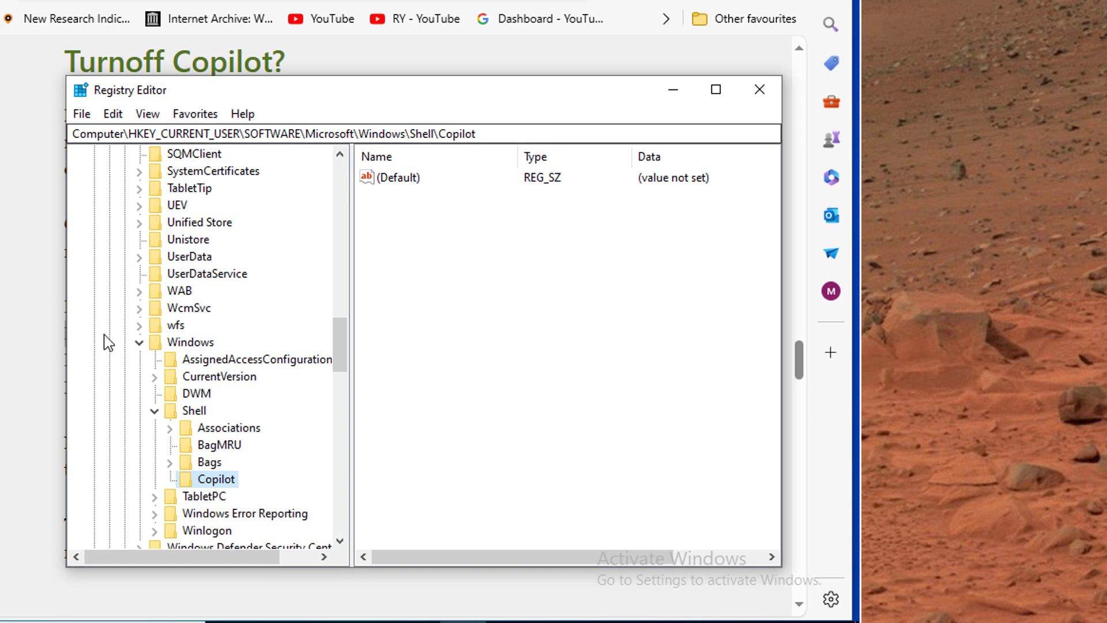
click(24, 327)
Step: Copy CopilotDisabledReason from the article and create a string value with that name in Copilot
double_click(275, 360)
right_click(274, 360)
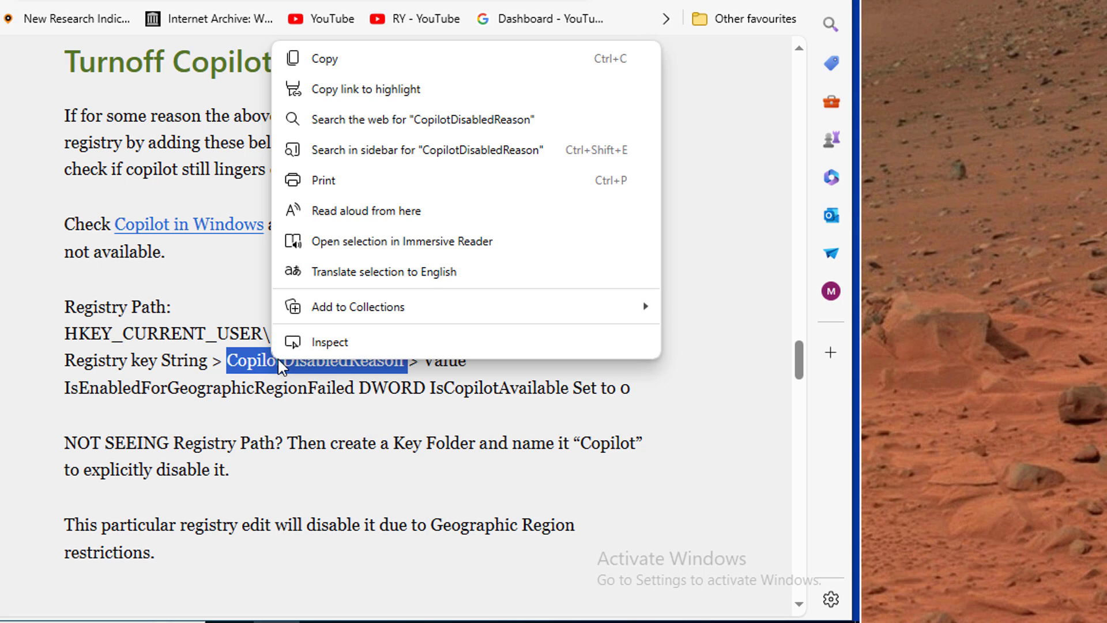
click(314, 59)
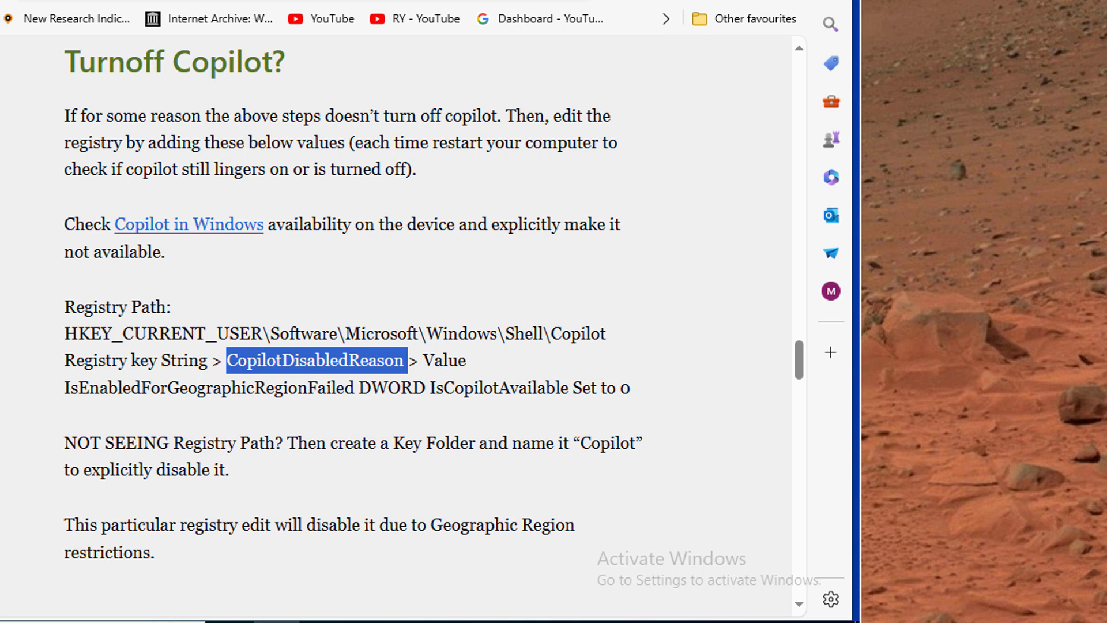
click(463, 622)
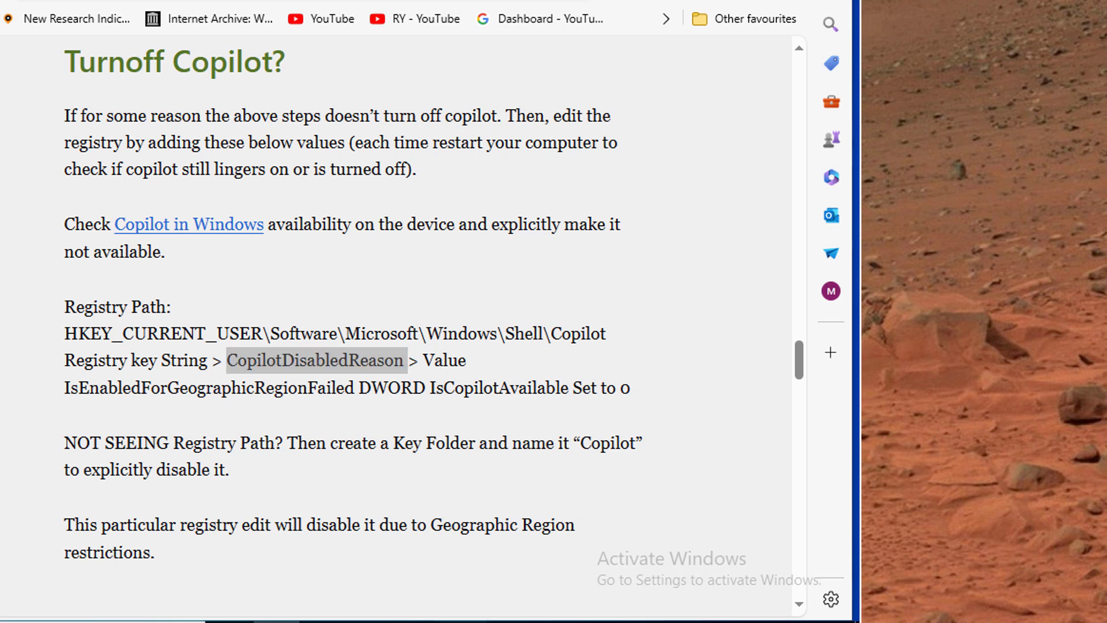
right_click(449, 246)
mouse_move(495, 256)
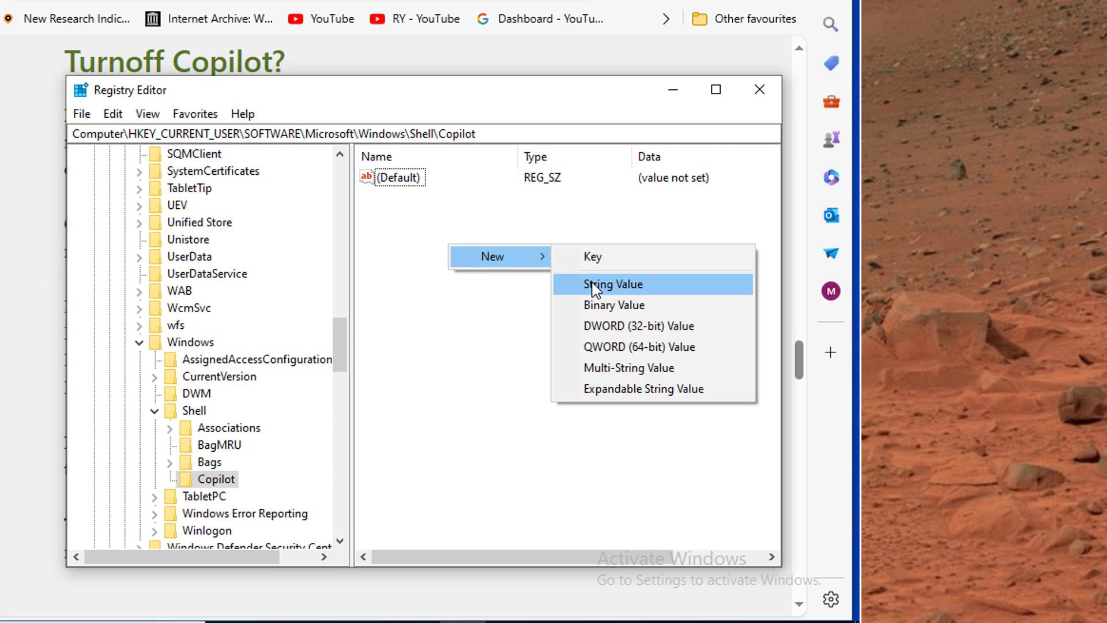
click(607, 283)
key(ctrl+v)
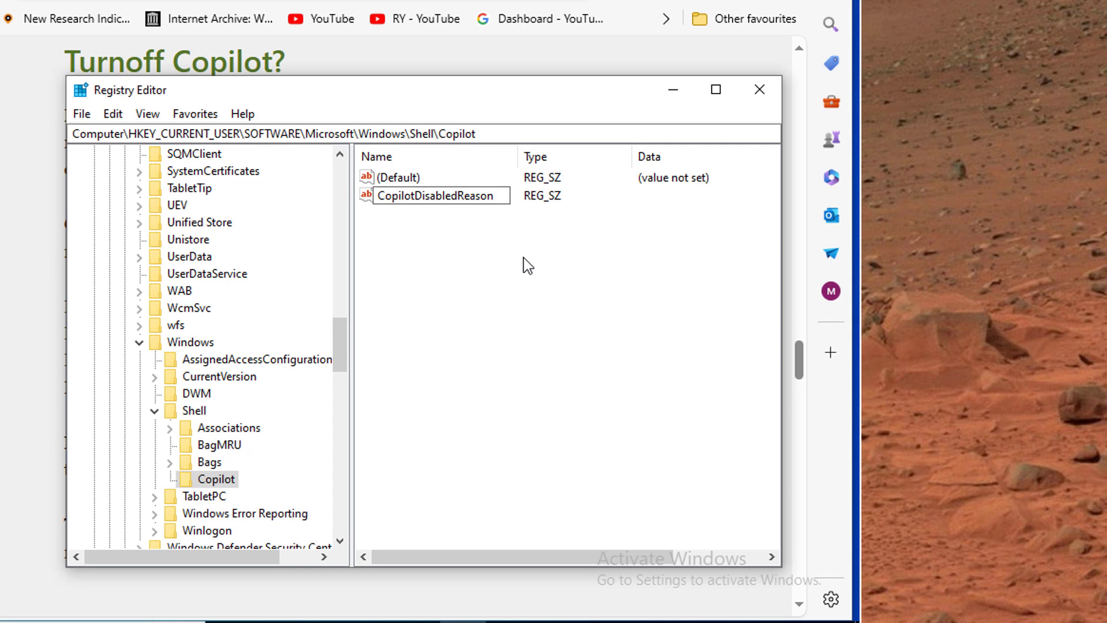
key(Return)
Step: Set CopilotDisabledReason's data to IsEnabledForGeographicRegionFailed, then return to the article
click(58, 298)
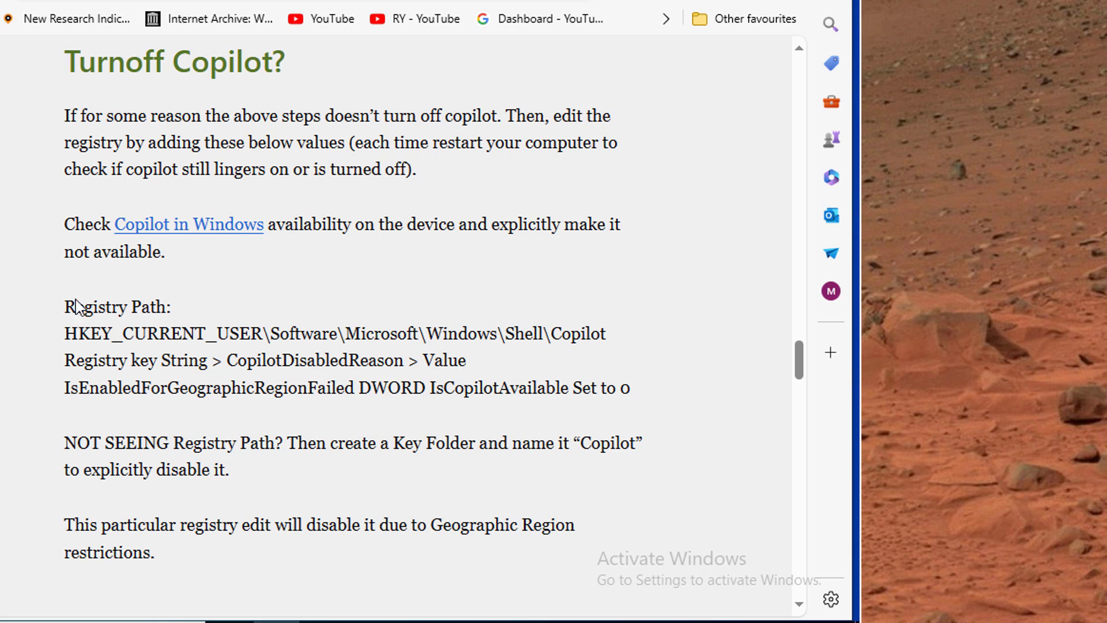
double_click(151, 387)
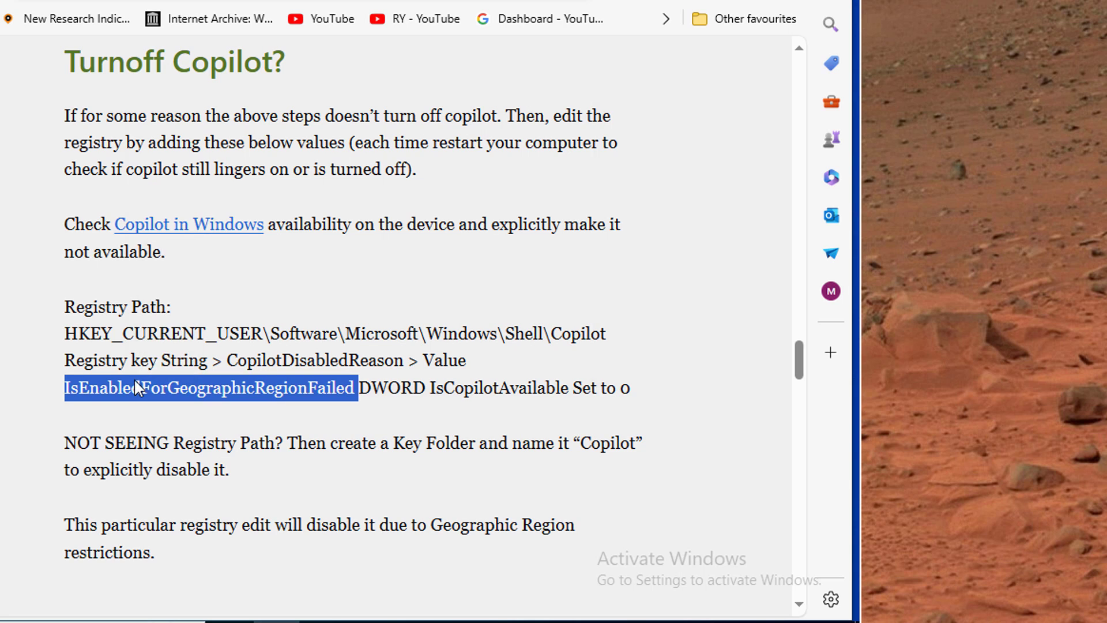
right_click(134, 379)
click(185, 78)
key(alt+Tab)
right_click(469, 197)
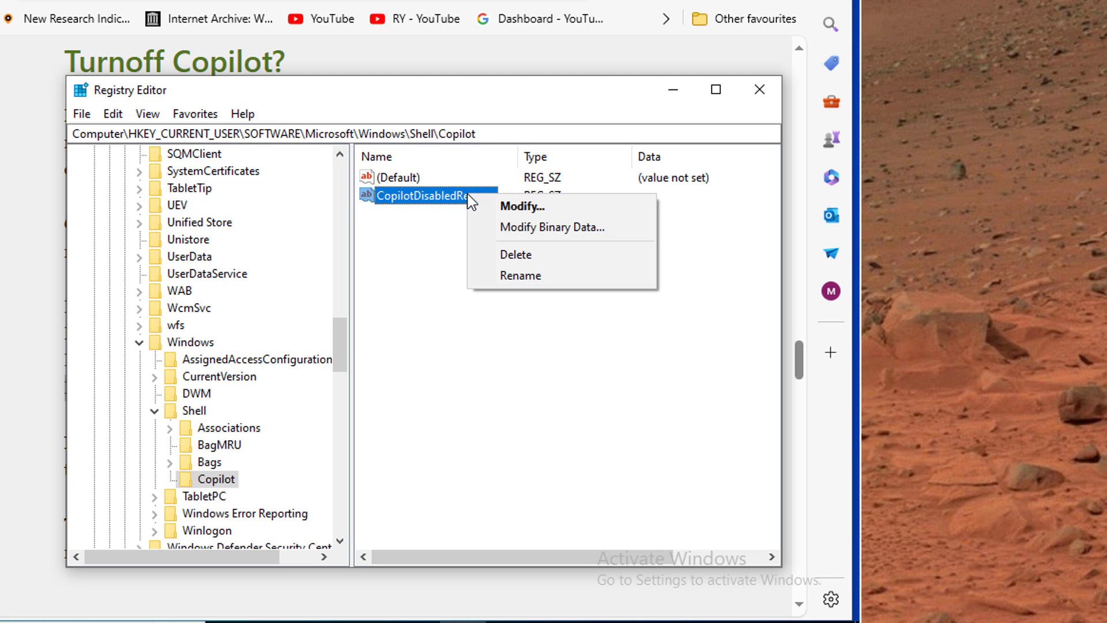
click(505, 205)
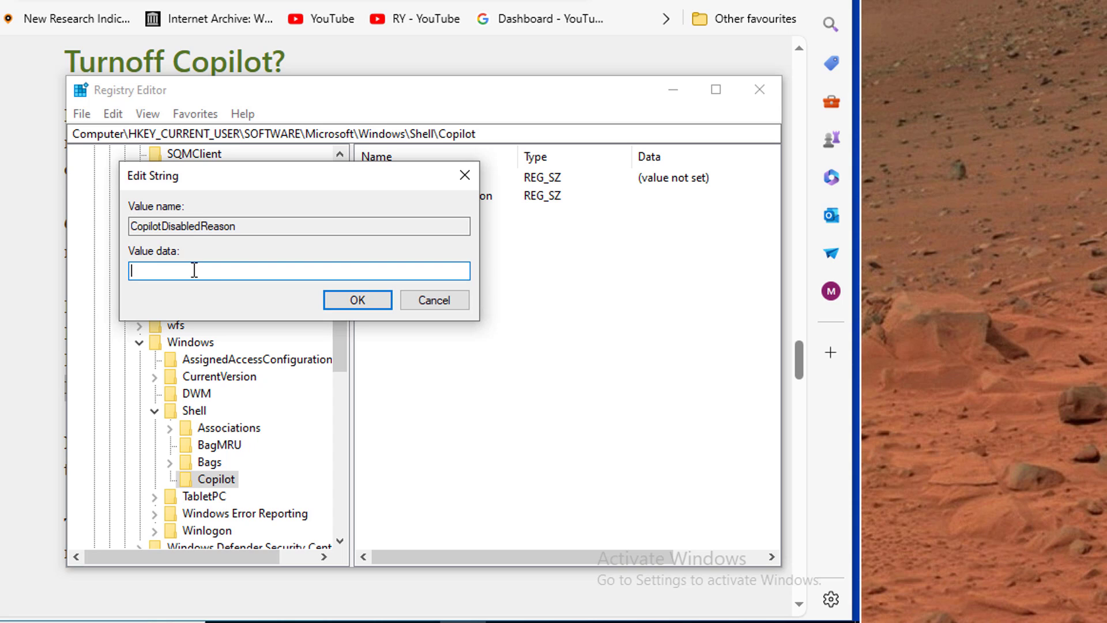
text(IsEnabledForGeographicRegionFailed)
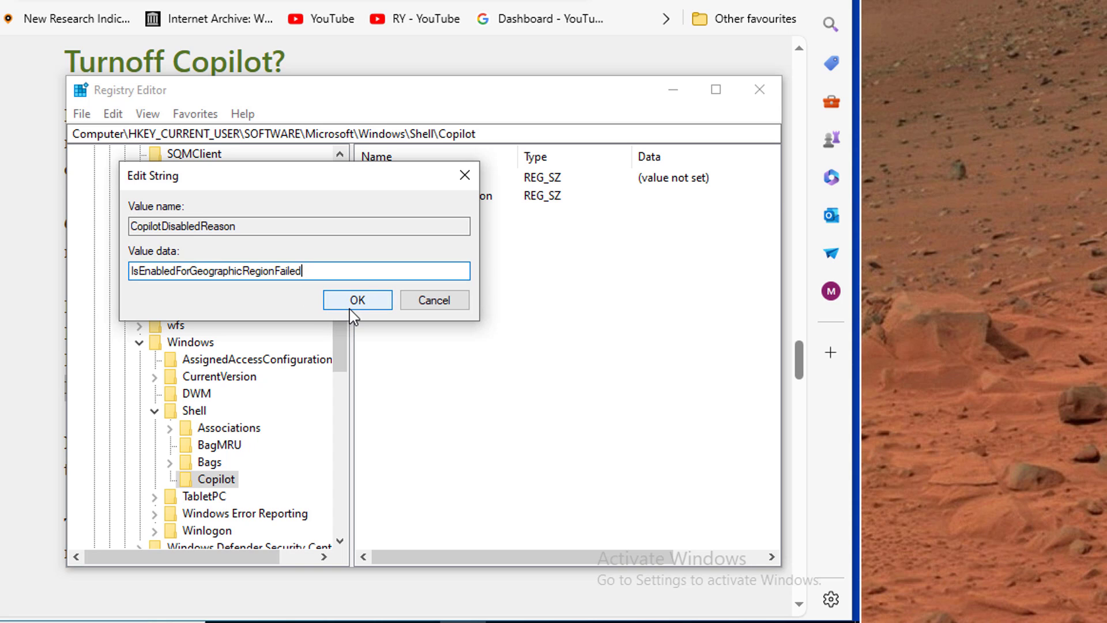
click(353, 301)
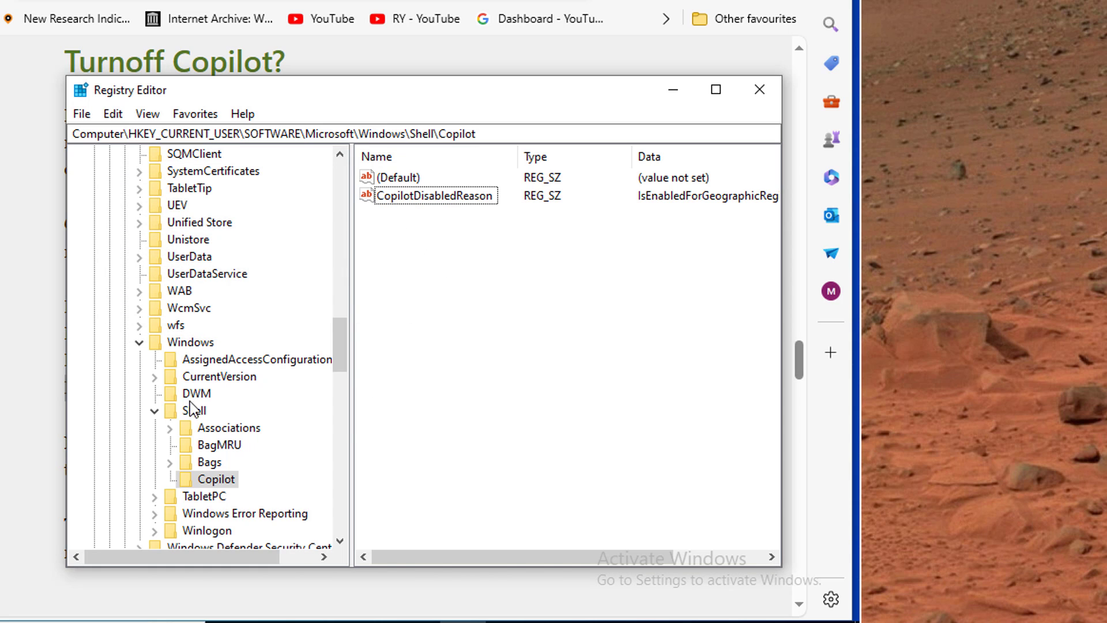
key(alt+Tab)
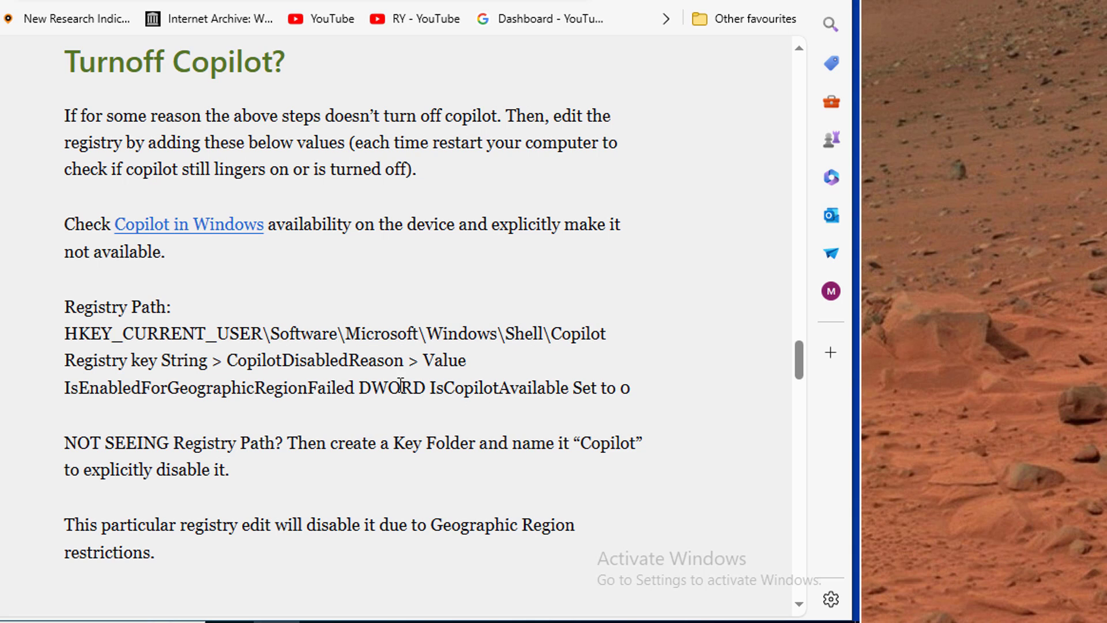
Step: Copy the name IsCopilotAvailable from the article
double_click(400, 385)
click(439, 390)
double_click(440, 390)
right_click(439, 392)
click(493, 90)
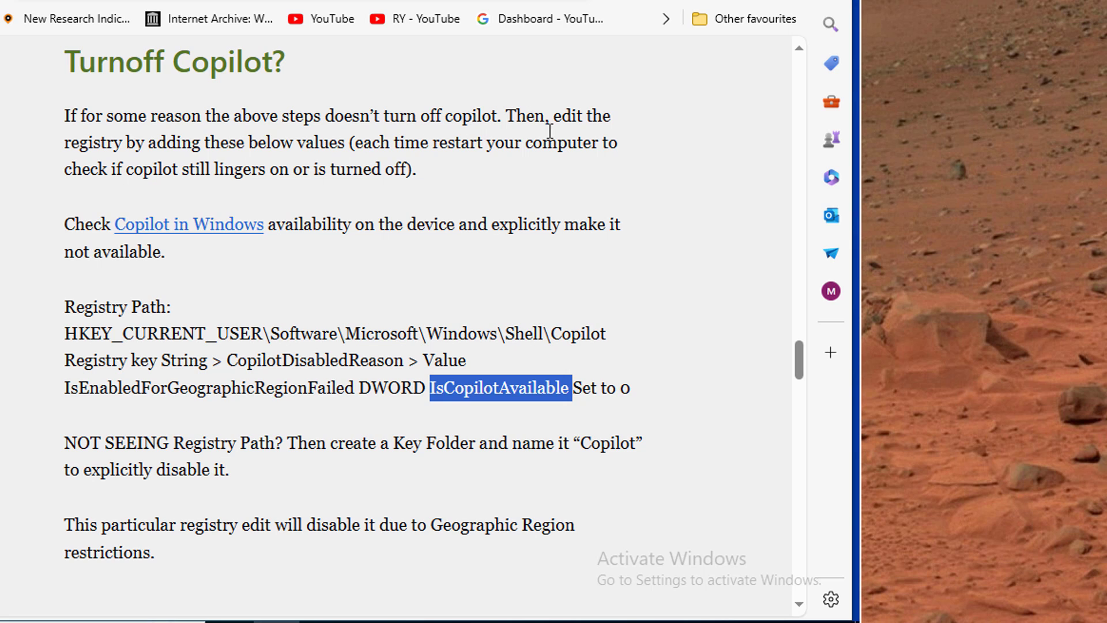
Step: Create an IsCopilotAvailable DWORD (32-bit) value in Copilot with data 0
key(alt+Tab)
right_click(418, 246)
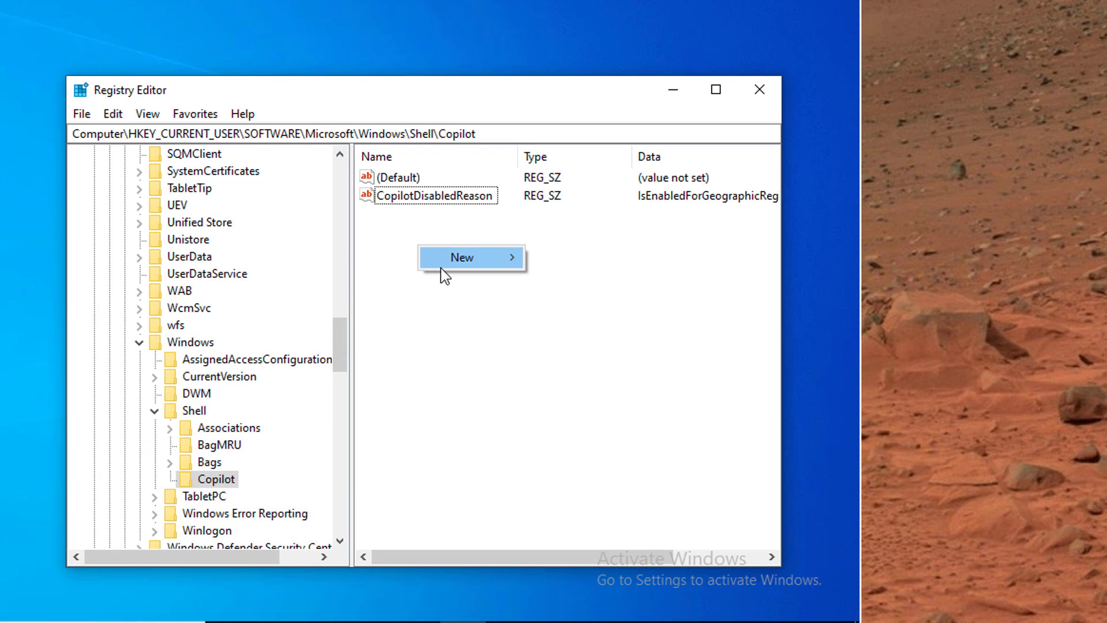
mouse_move(467, 257)
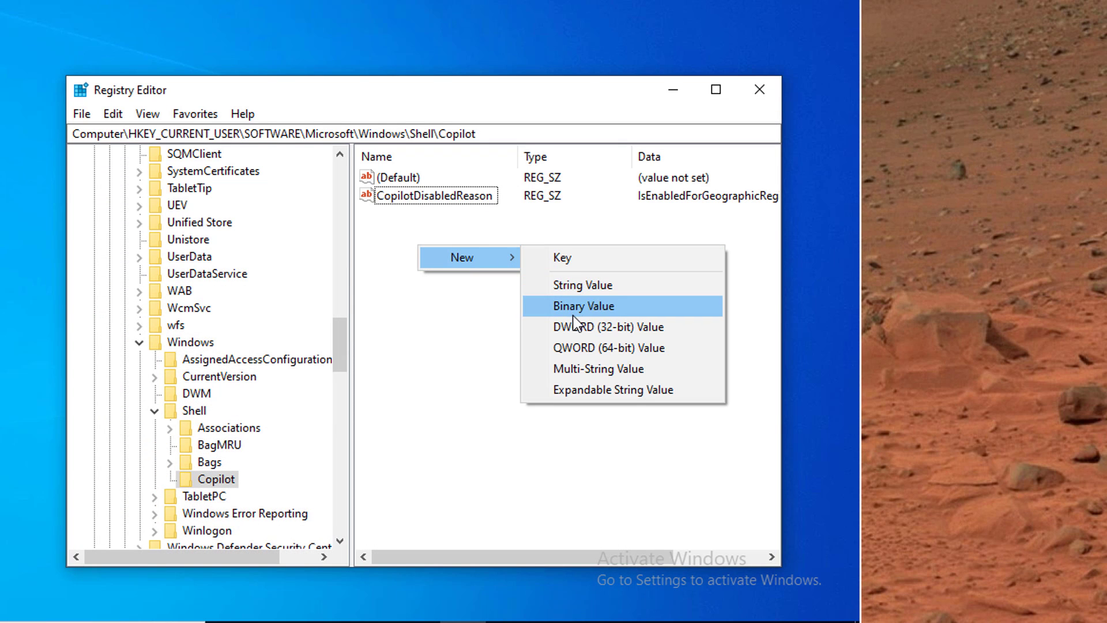
click(574, 327)
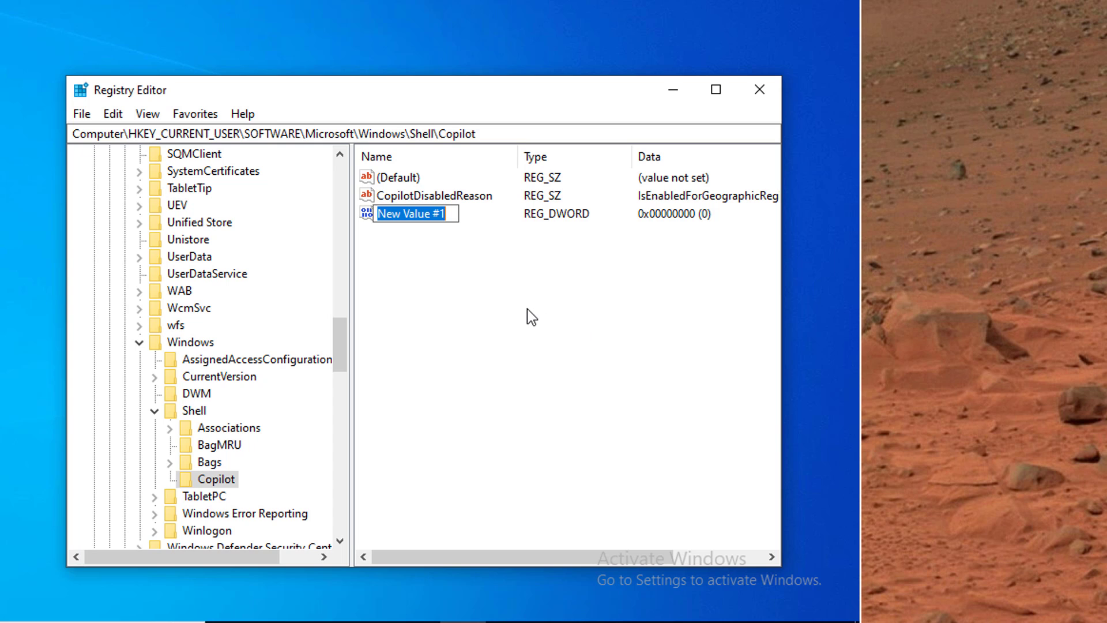
text(IsCopilotAvailable)
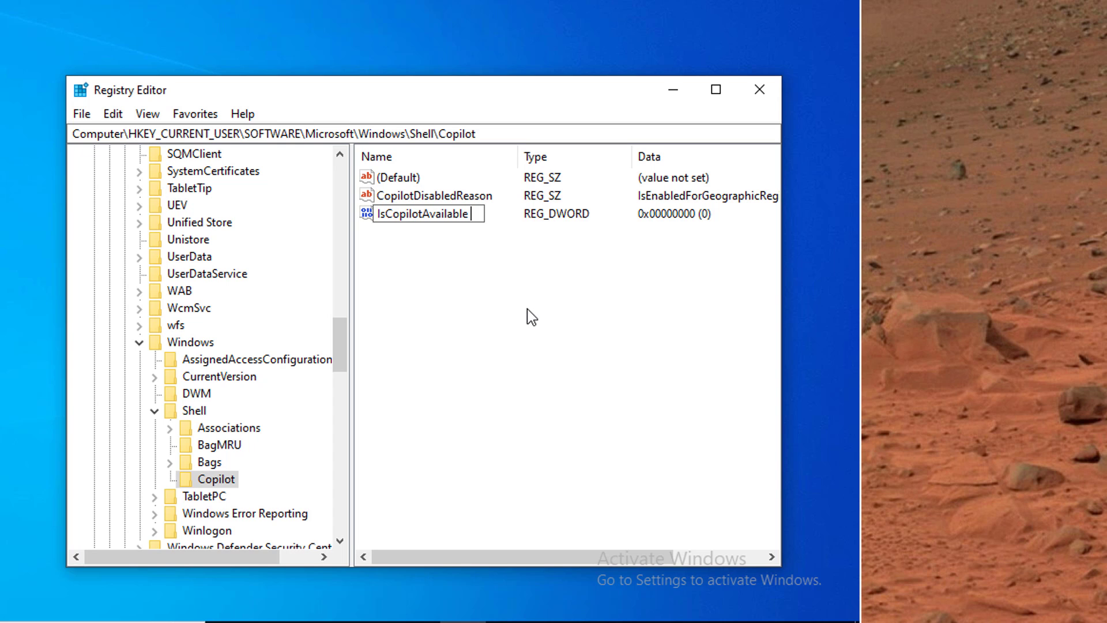
key(Return)
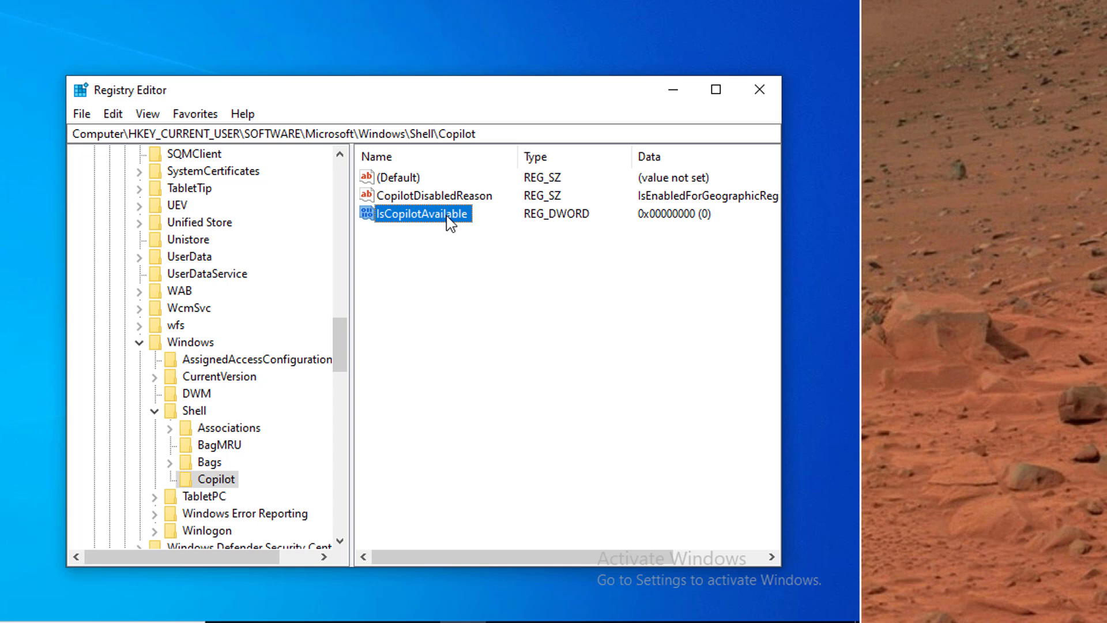
double_click(456, 214)
click(181, 278)
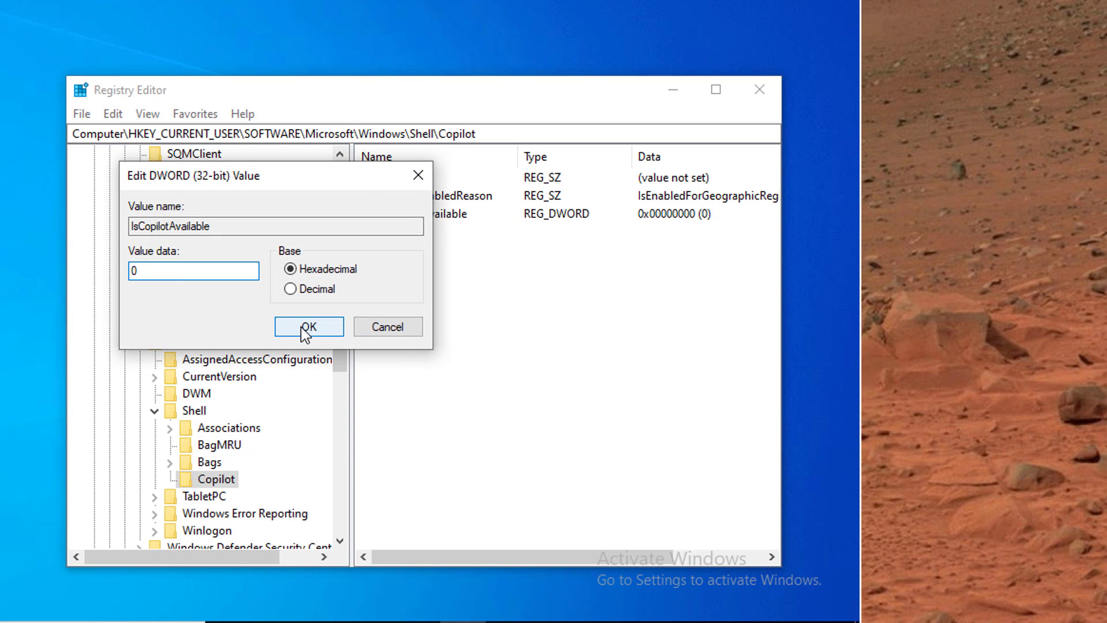
click(305, 329)
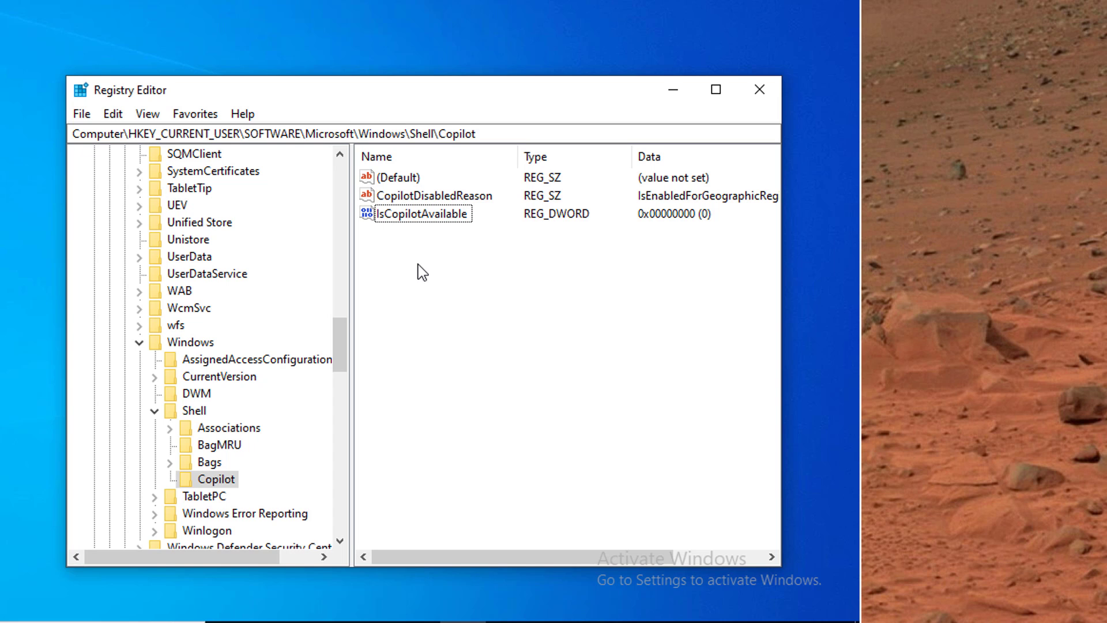
Step: Review CopilotDisabledReason, then scroll the article to its top and highlight 'Windows 10' in the title
click(429, 198)
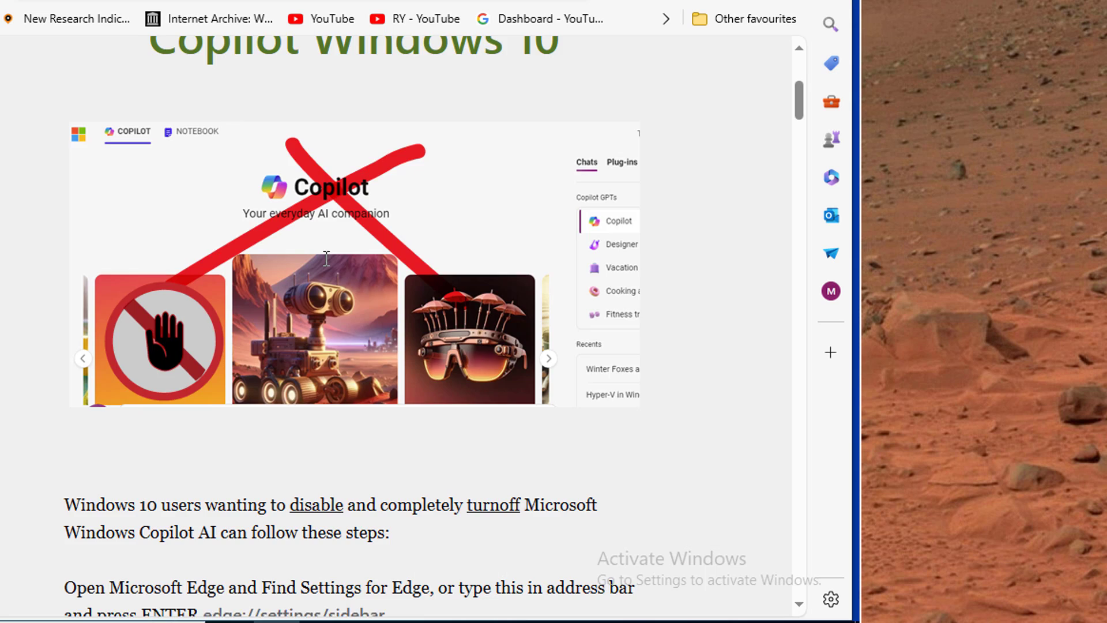
scroll(321, 275, up, 5)
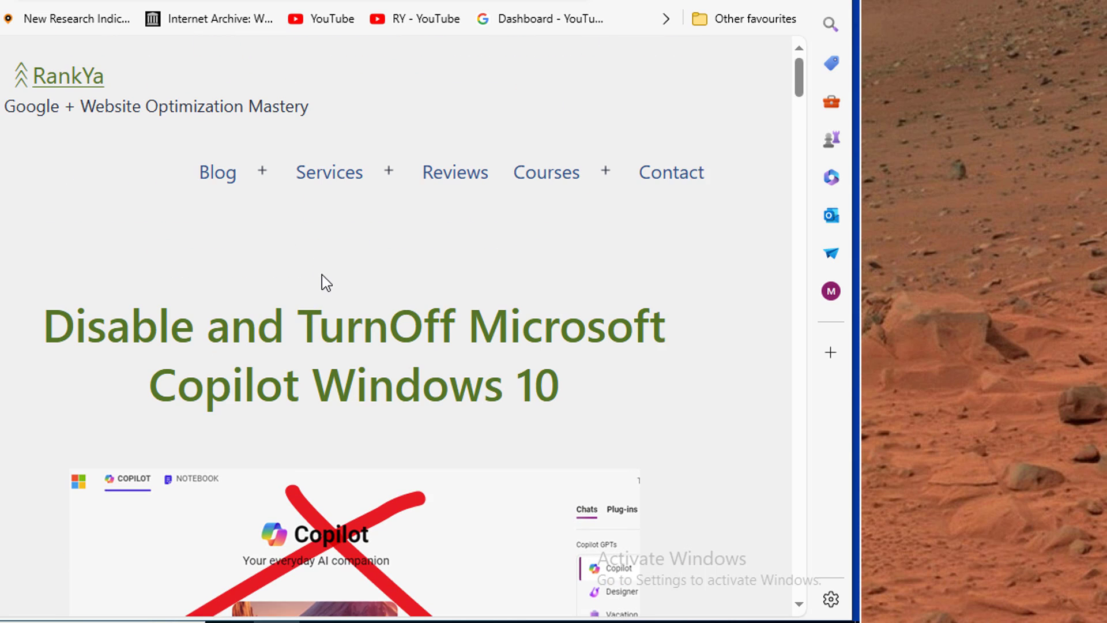
drag(301, 395, 584, 392)
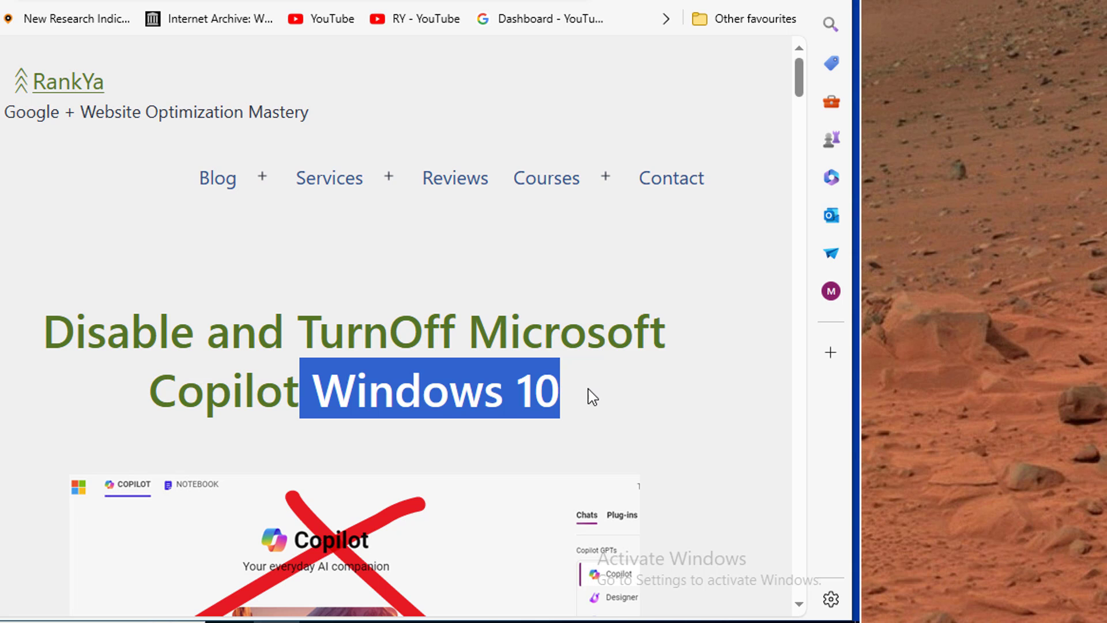